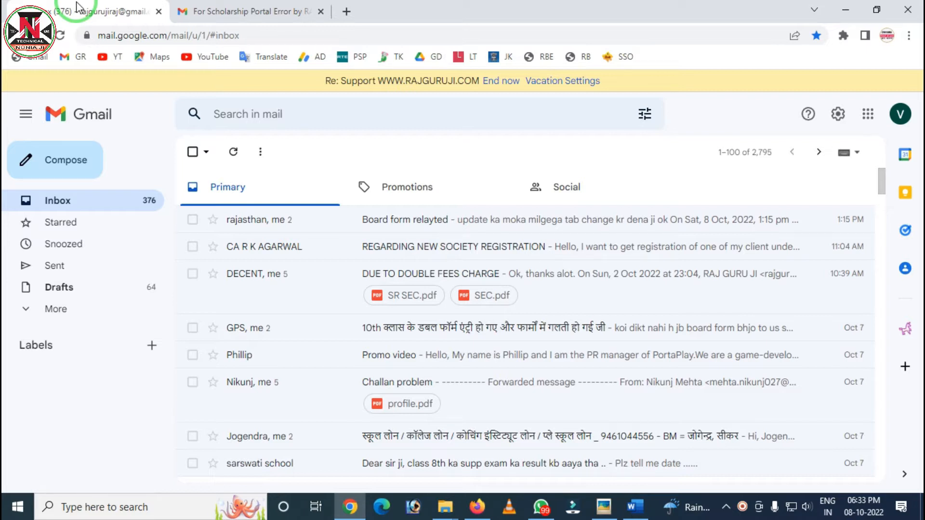
Switch to the recipient's mailbox and examine the scholarship portal error email's greeting, introduction and numbered list of problems
click(223, 11)
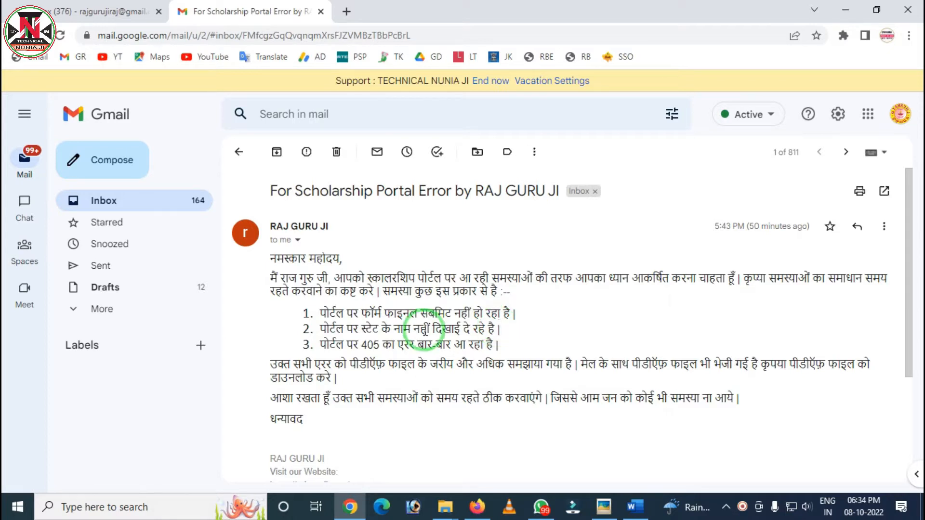
mouse_move(255, 249)
mouse_down()
mouse_move(283, 382)
mouse_move(801, 480)
mouse_move(878, 475)
mouse_up()
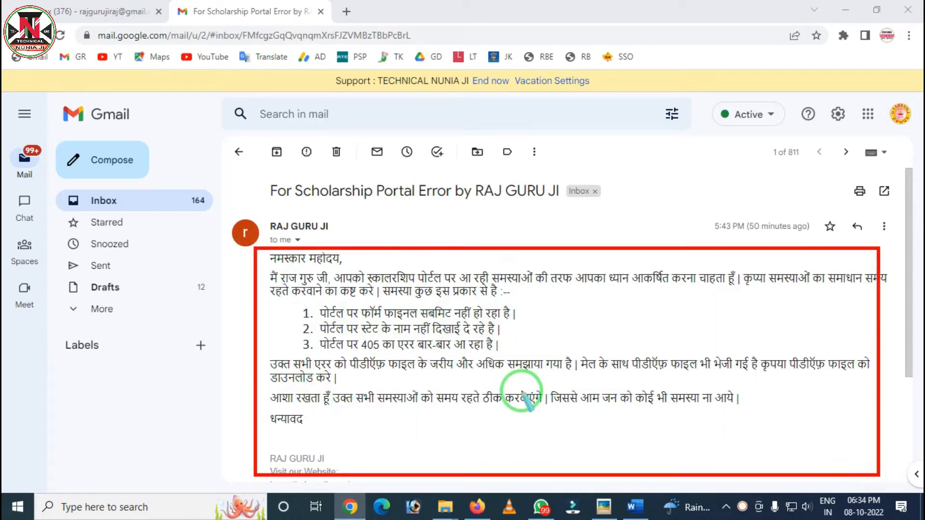
mouse_move(286, 292)
mouse_down()
mouse_move(338, 361)
mouse_move(532, 357)
mouse_up()
right_click(446, 352)
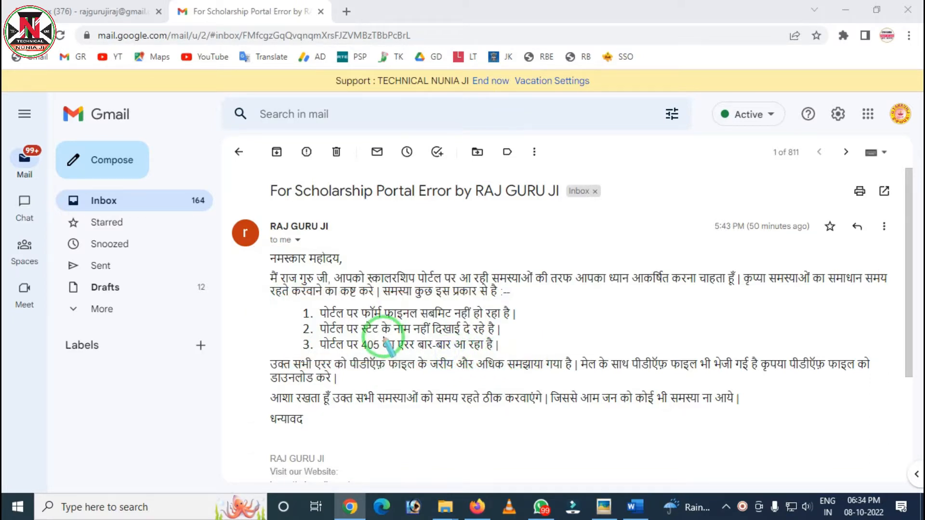
mouse_move(290, 297)
mouse_down()
mouse_move(435, 379)
mouse_move(520, 352)
mouse_up()
right_click(438, 336)
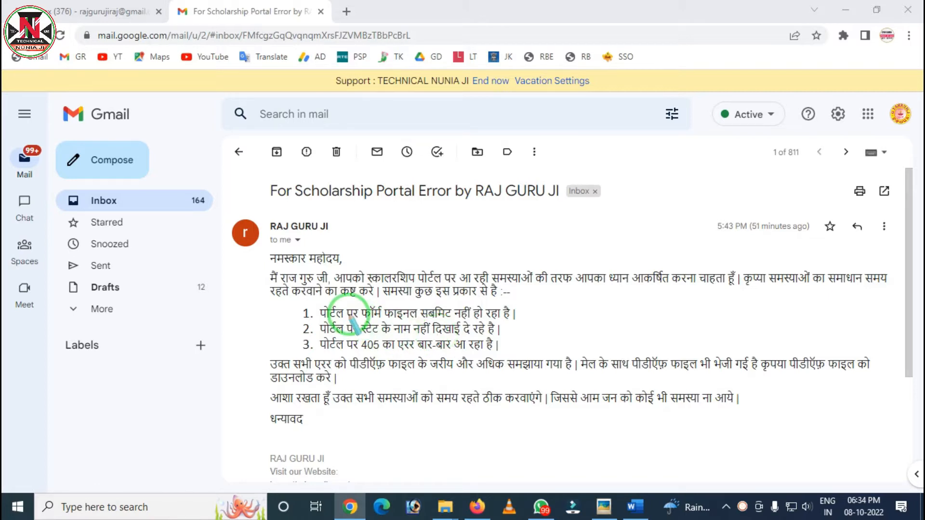
mouse_move(257, 249)
mouse_down()
mouse_move(268, 260)
mouse_move(354, 262)
mouse_up()
mouse_move(255, 248)
mouse_down()
mouse_move(309, 392)
mouse_move(812, 433)
mouse_up()
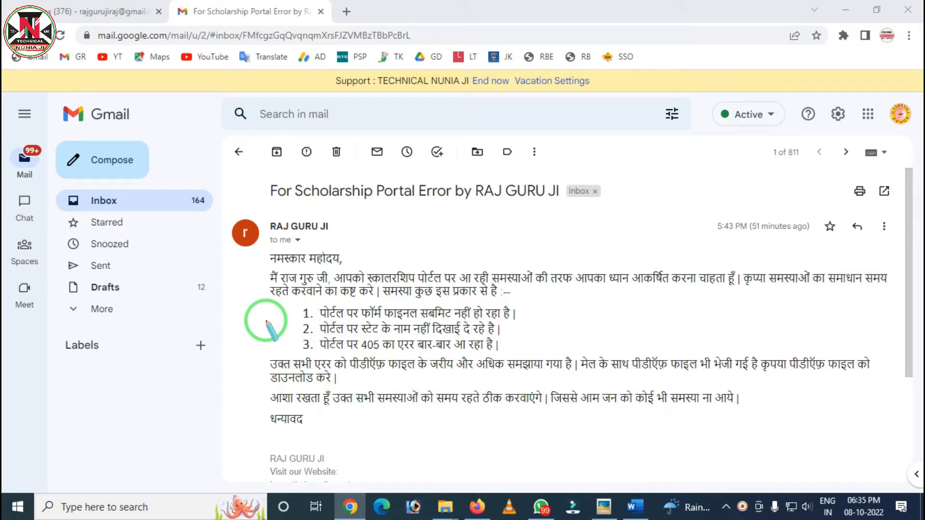
Examine the subject line of the scholarship portal error email and the signature block below its body
mouse_move(254, 163)
mouse_down()
mouse_move(380, 218)
mouse_move(578, 207)
mouse_up()
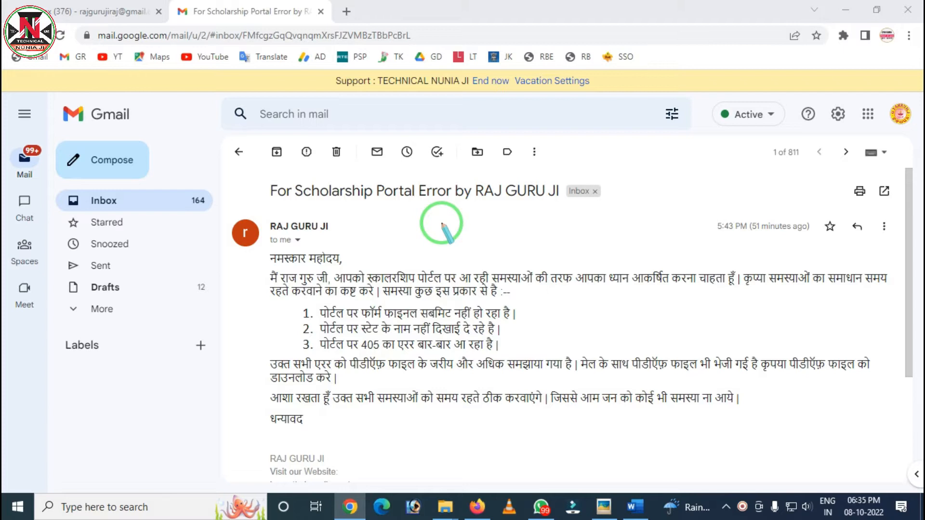
mouse_move(260, 172)
mouse_down()
mouse_move(347, 208)
mouse_move(585, 209)
mouse_up()
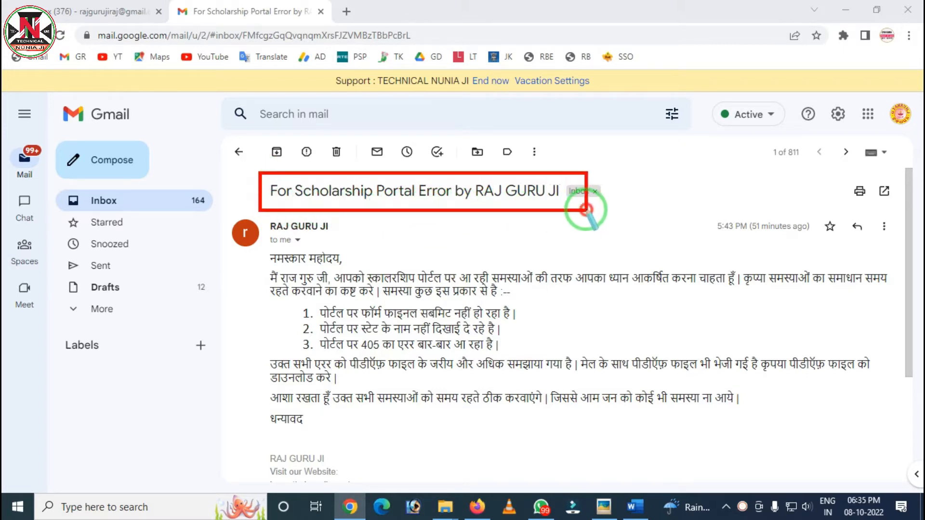
mouse_move(447, 170)
mouse_down()
mouse_move(491, 210)
mouse_move(585, 210)
mouse_up()
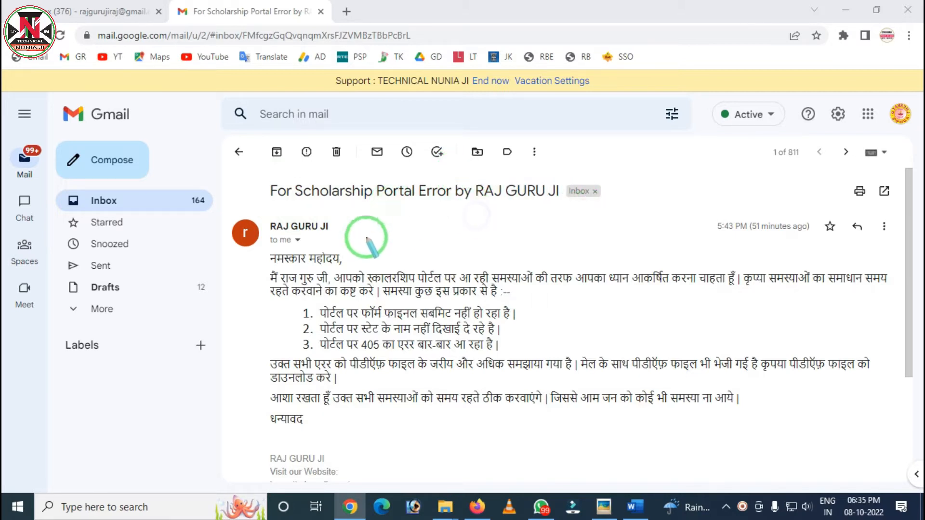
mouse_move(259, 175)
mouse_down()
mouse_move(269, 187)
mouse_move(374, 206)
mouse_move(452, 204)
mouse_up()
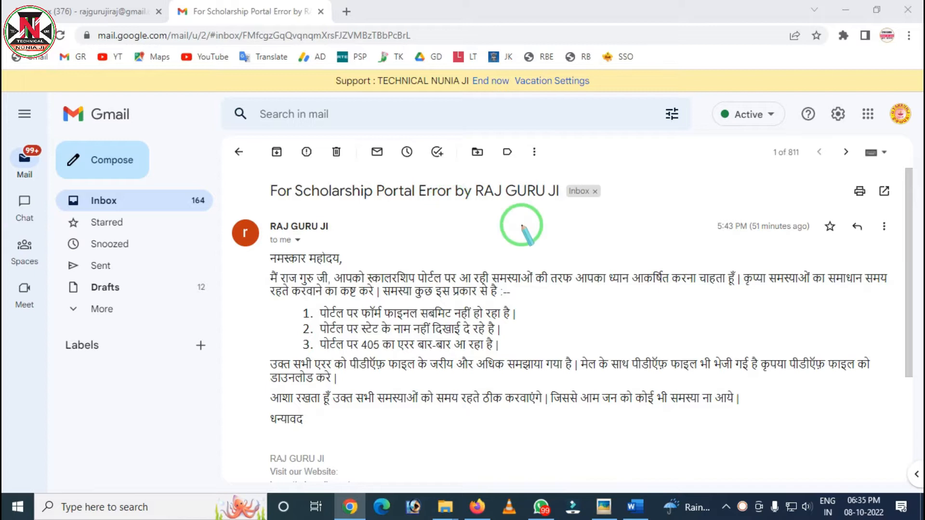
scroll(398, 310, down, 1)
scroll(398, 310, down, 2)
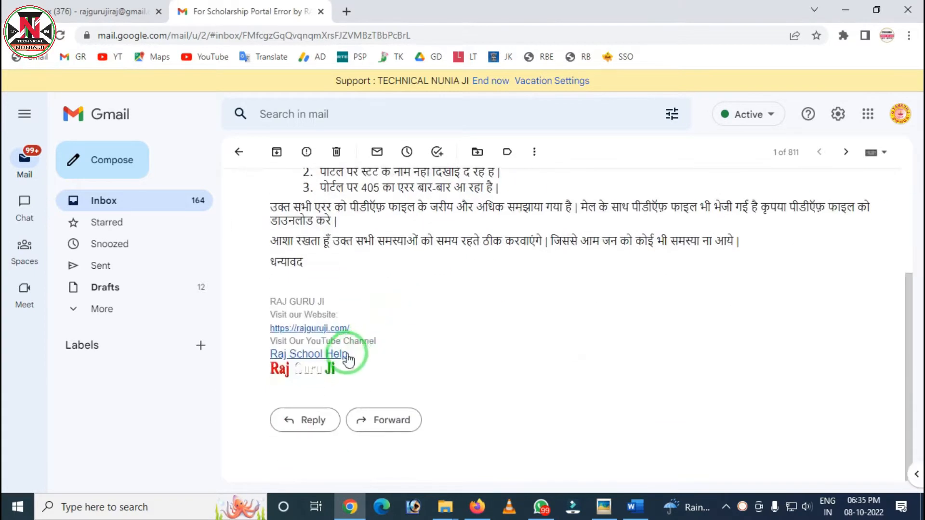
mouse_move(243, 278)
mouse_down()
mouse_move(311, 391)
mouse_move(416, 393)
mouse_up()
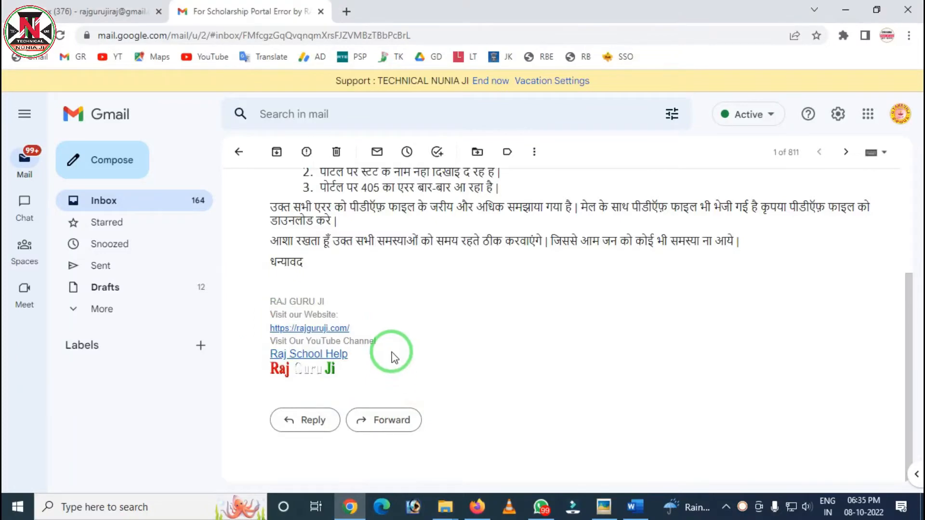
scroll(392, 354, up, 3)
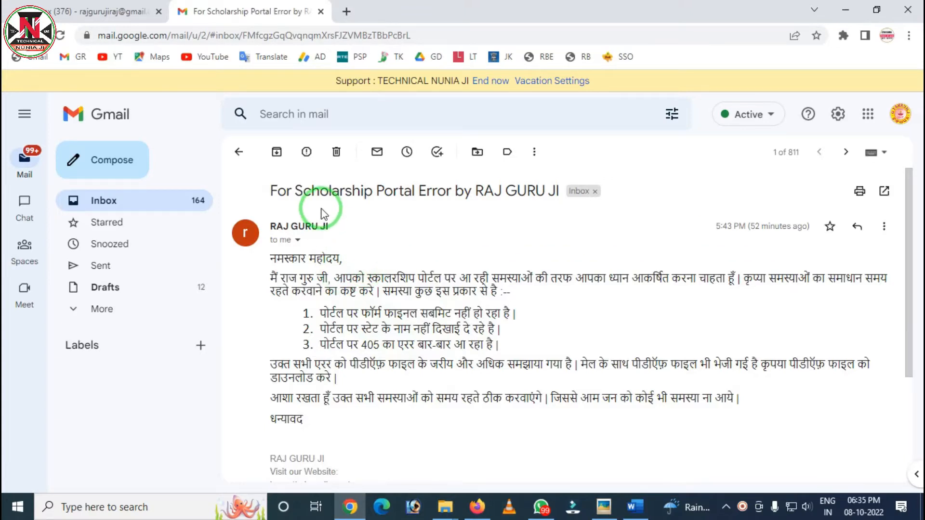
mouse_move(255, 169)
mouse_down()
mouse_move(279, 208)
mouse_move(566, 209)
mouse_up()
key(Escape)
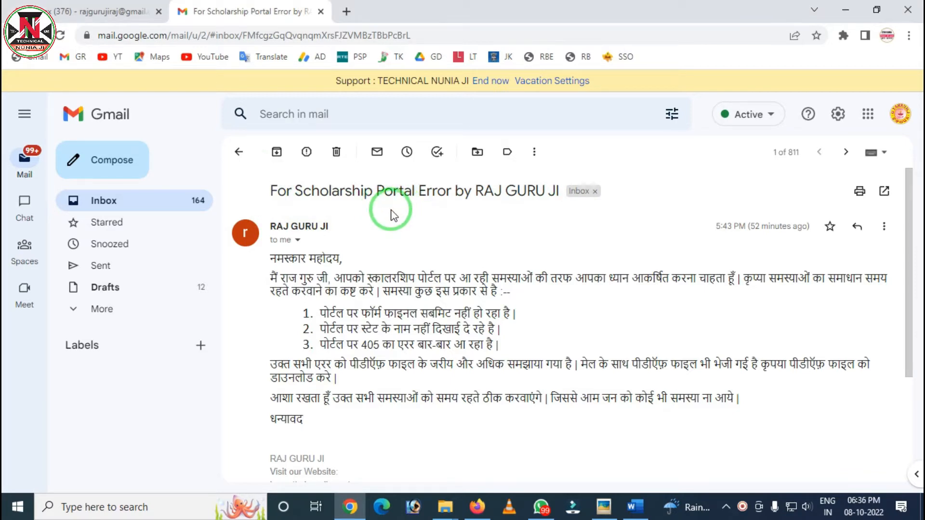
Return to the inbox list and examine how the scholarship email's subject is shown there
click(239, 152)
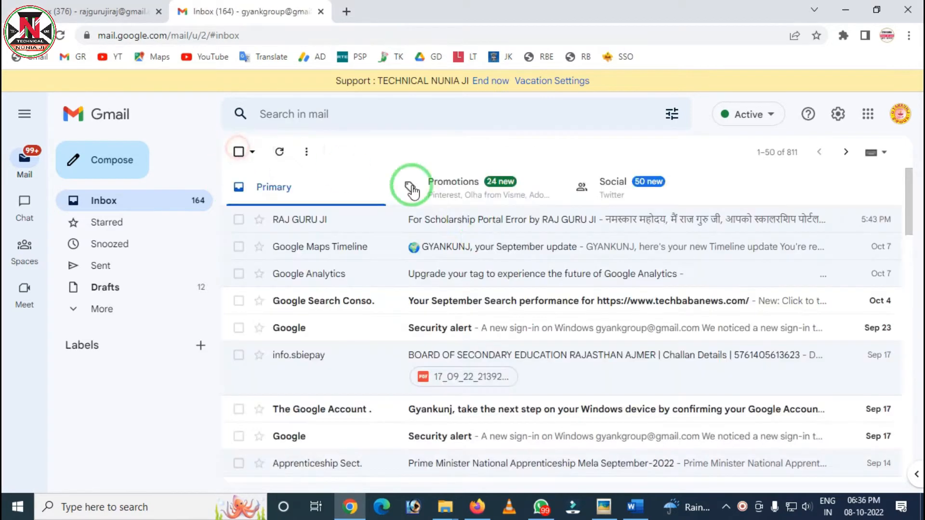
key(ctrl+alt+d)
mouse_move(394, 207)
mouse_down()
mouse_move(413, 234)
mouse_move(607, 235)
mouse_up()
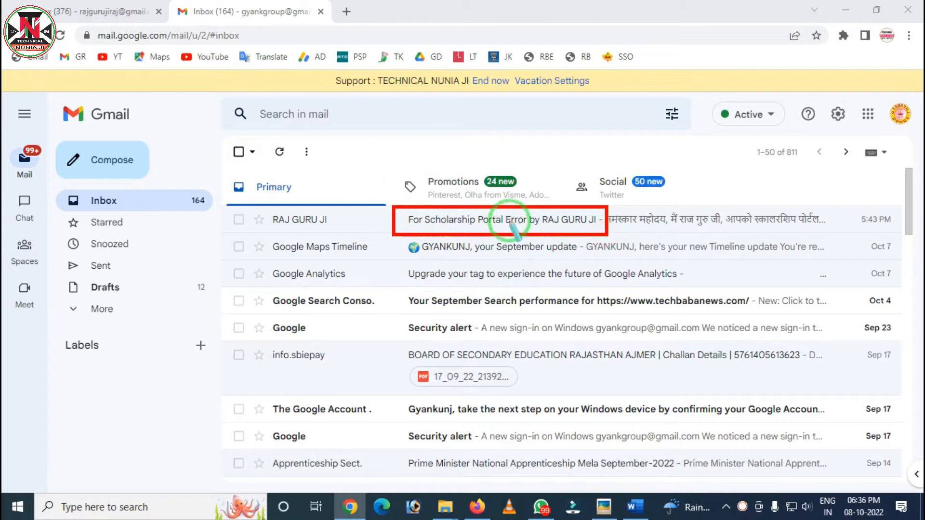
right_click(475, 231)
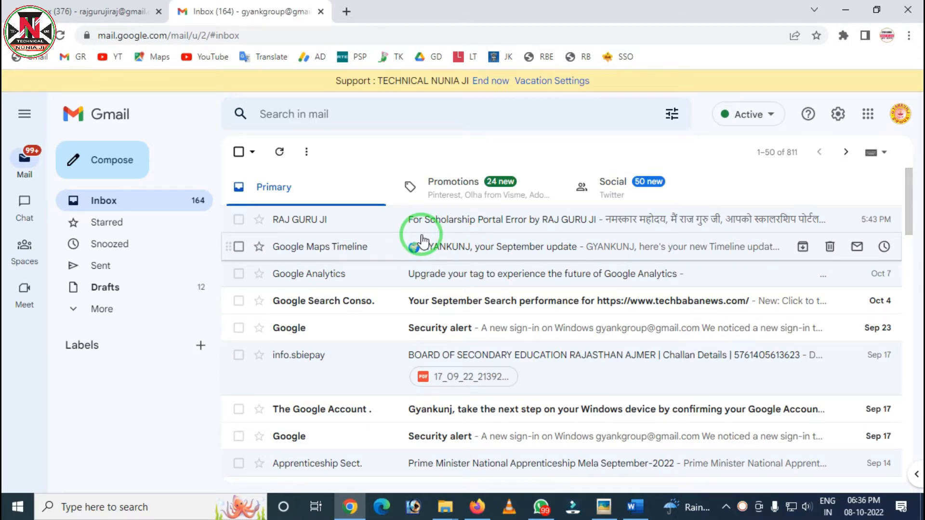
Switch to the sender's mailbox and start a new message in the enlarged compose window
click(80, 12)
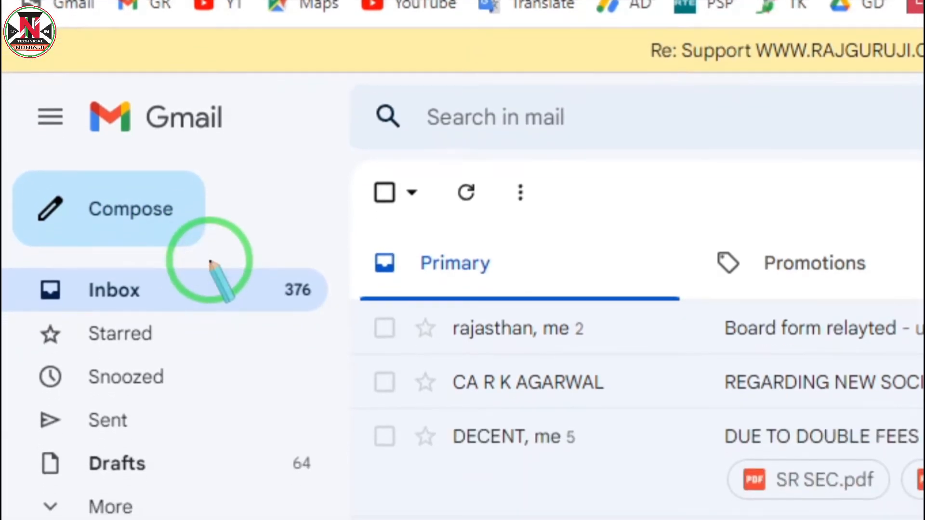
click(176, 232)
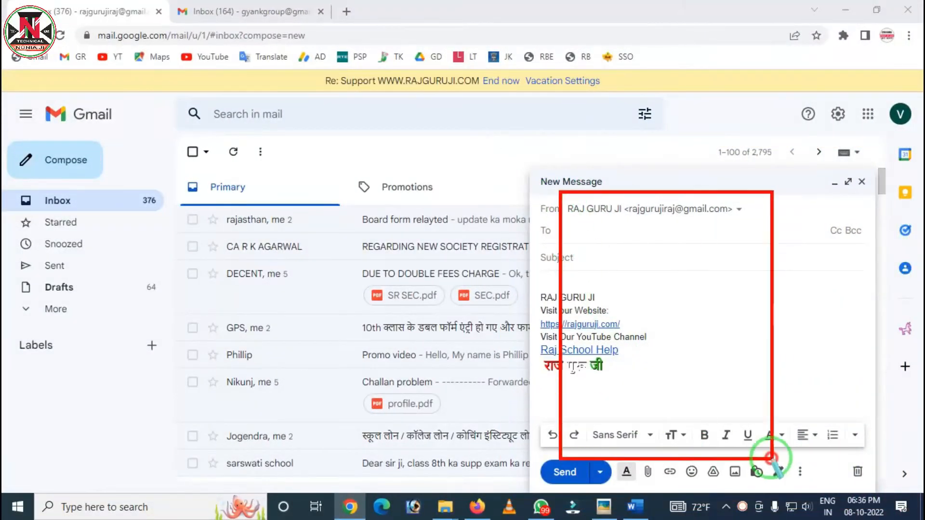
click(847, 181)
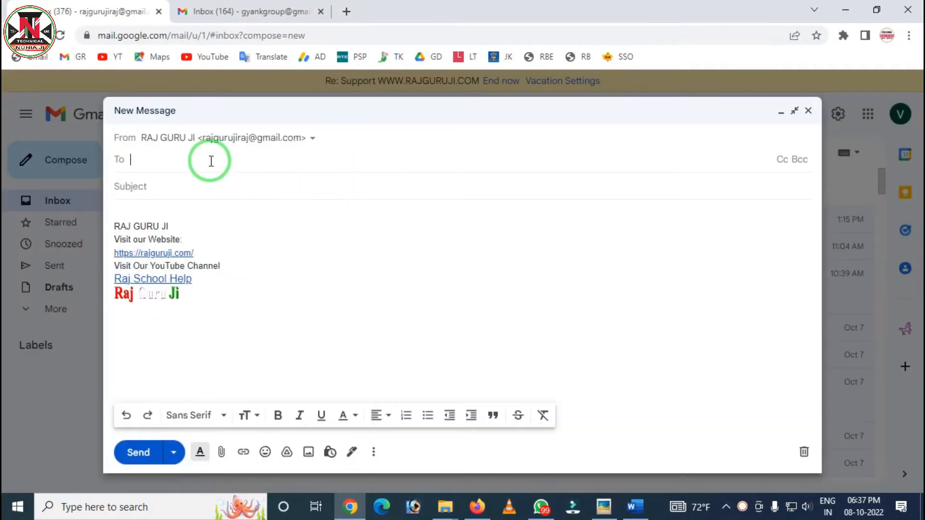
Examine the new message's From line and its available sender addresses, keeping the Gmail address as the sender
key(ctrl+alt+d)
mouse_move(104, 126)
mouse_down()
mouse_move(131, 147)
mouse_move(382, 151)
mouse_up()
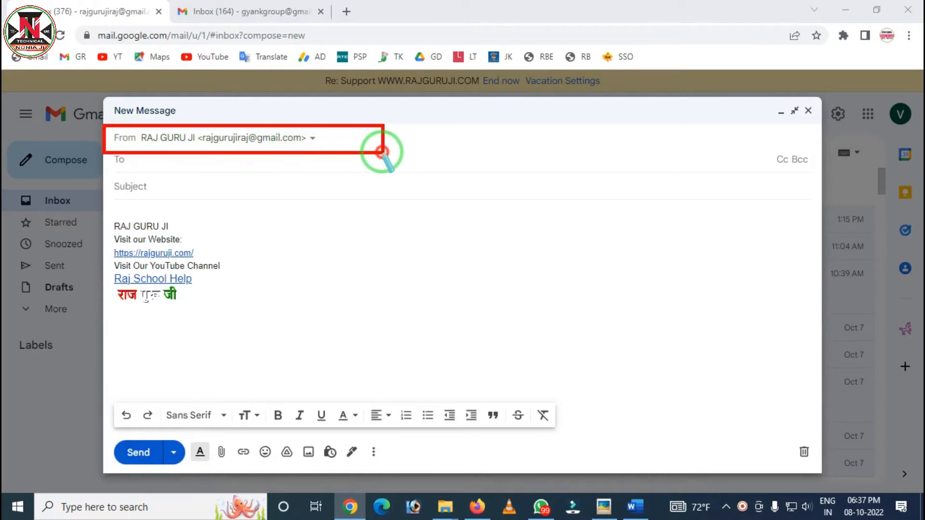
right_click(291, 161)
mouse_move(191, 123)
mouse_down()
mouse_move(242, 155)
mouse_move(321, 159)
mouse_up()
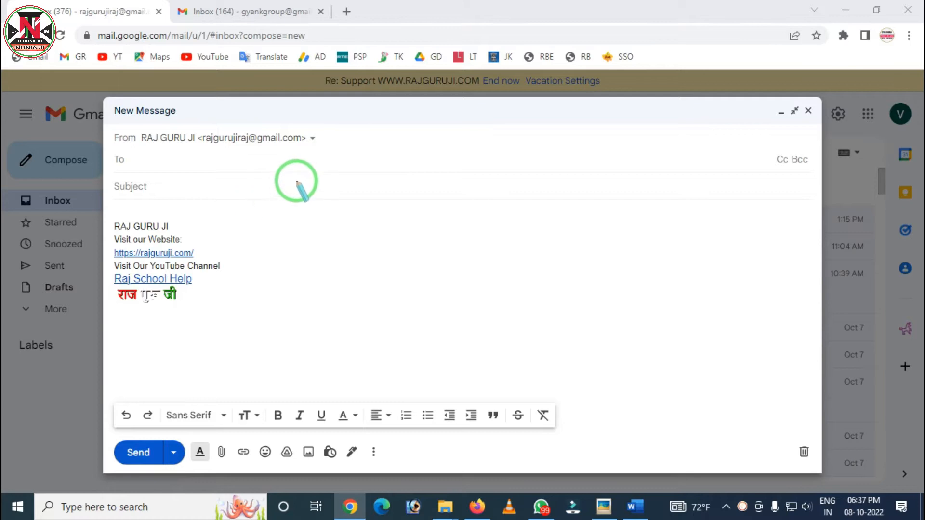
key(Escape)
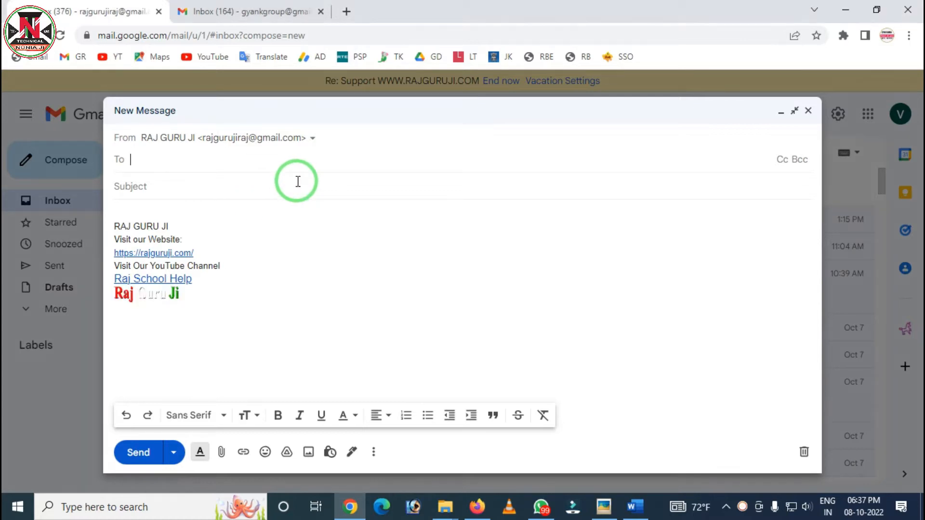
click(311, 138)
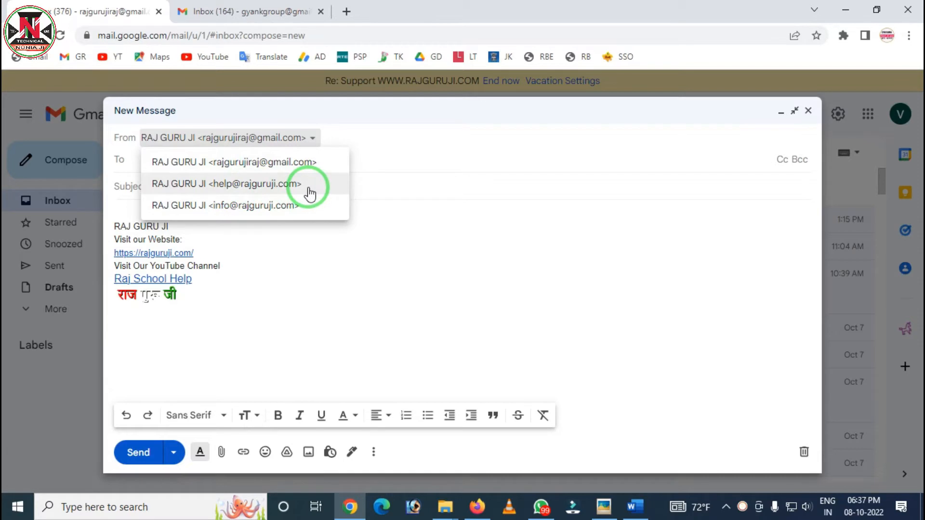
click(319, 163)
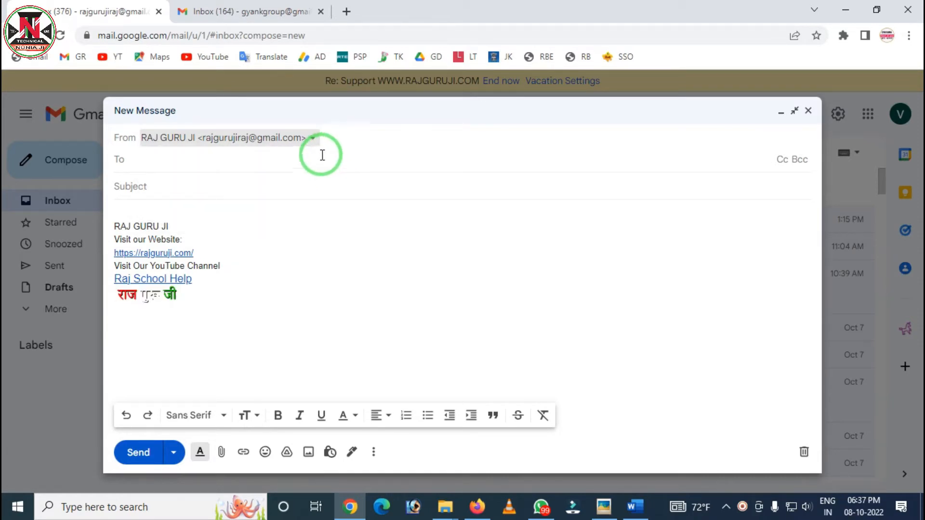
click(308, 138)
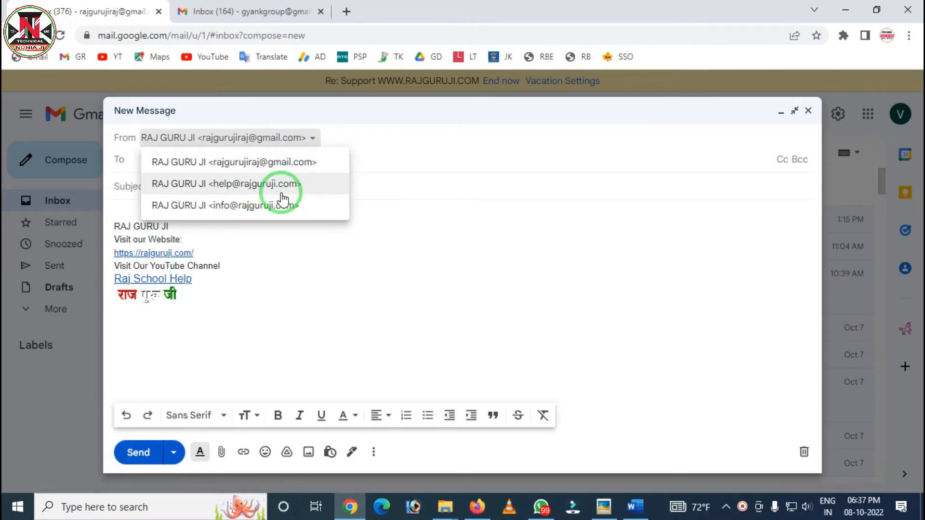
click(353, 205)
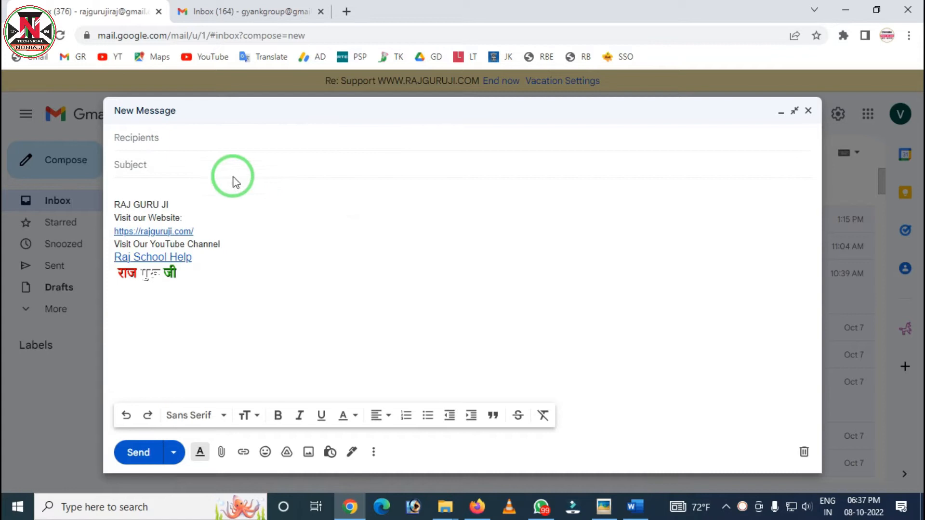
Expand the new message's recipient area and examine its From and To lines
click(129, 139)
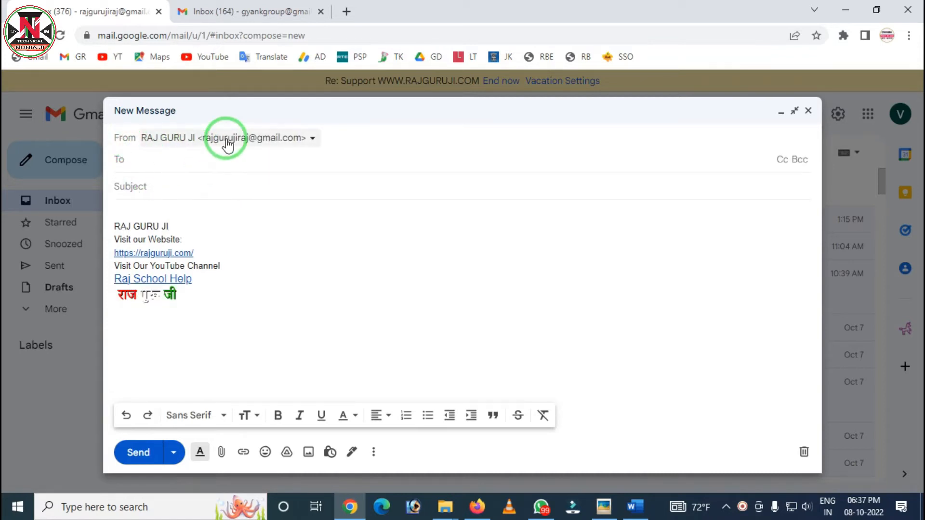
key(shift+F4)
mouse_move(187, 116)
mouse_down()
mouse_move(300, 179)
mouse_move(347, 172)
mouse_up()
right_click(177, 137)
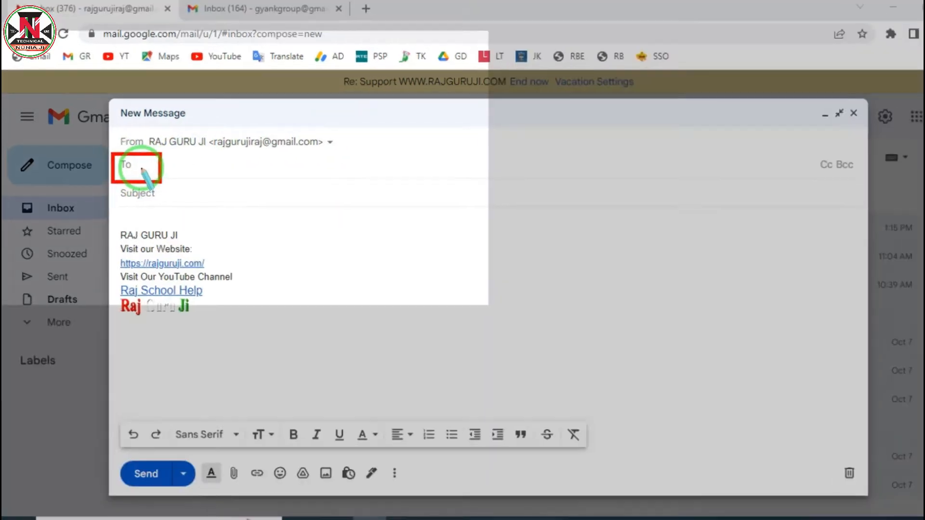
right_click(134, 163)
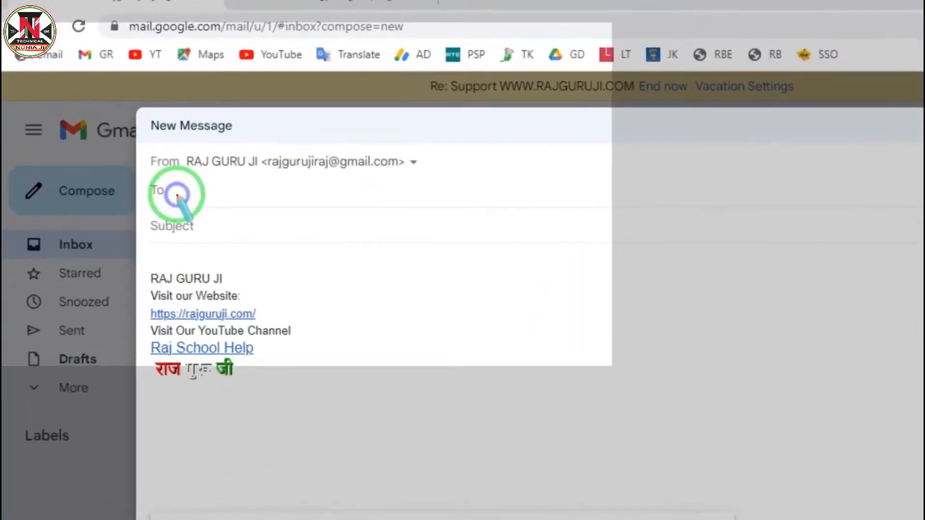
key(Escape)
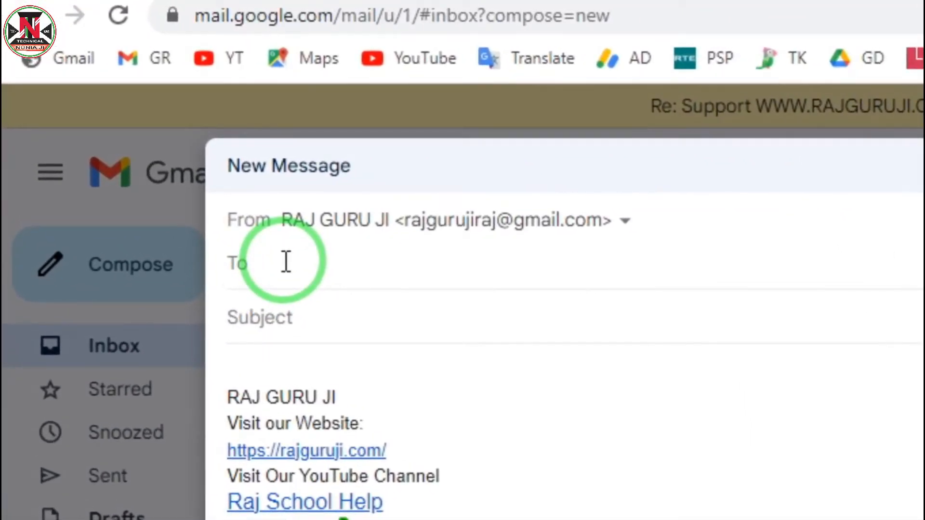
Add the group's suggested Gmail address as the message's recipient and check its contact card
text(G)
mouse_move(350, 335)
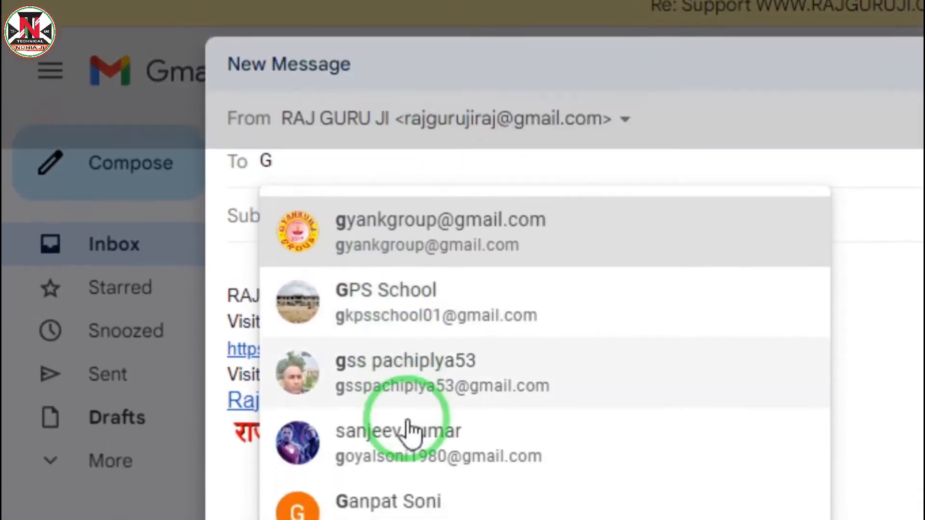
mouse_move(450, 238)
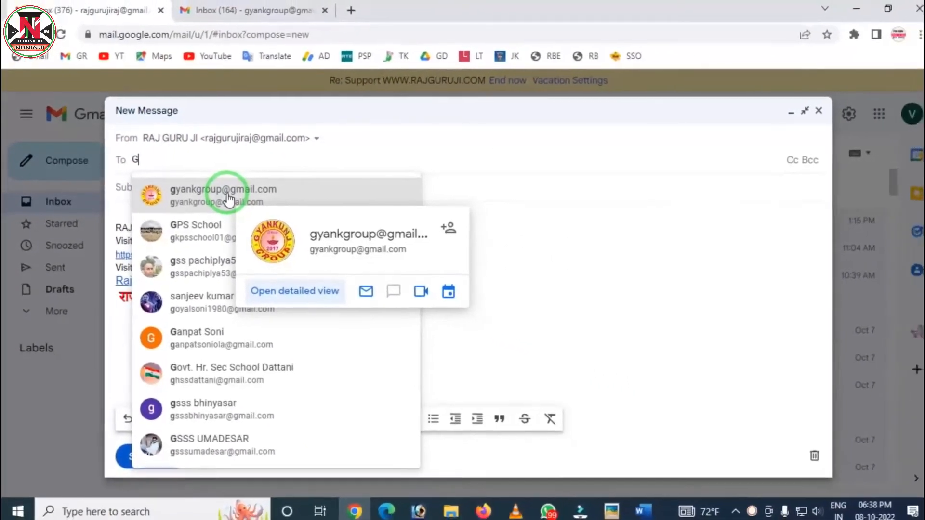
click(227, 195)
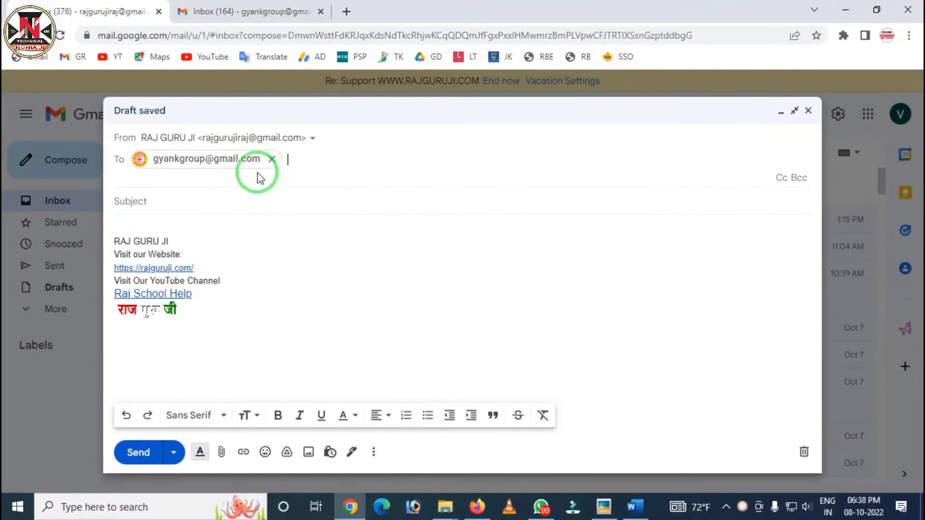
mouse_move(214, 166)
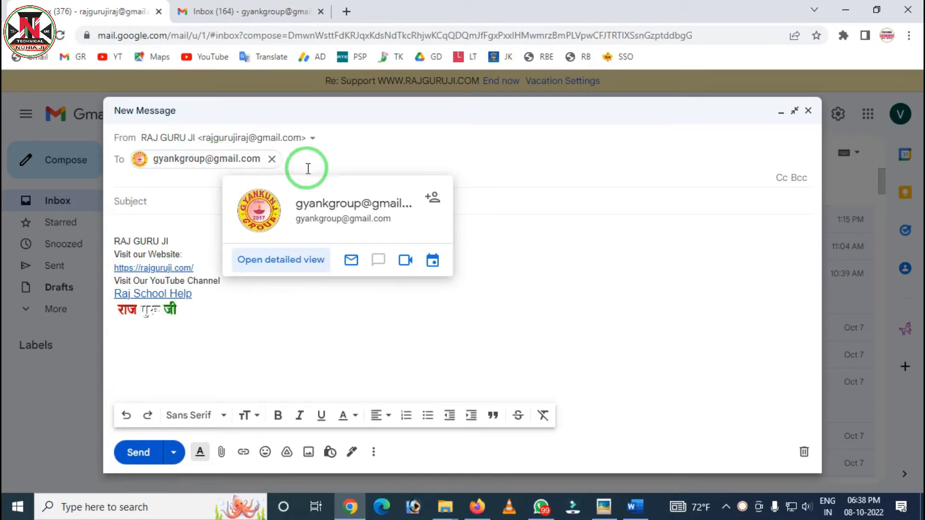
Add GPS School as a second recipient and open the message's Cc line
text(g)
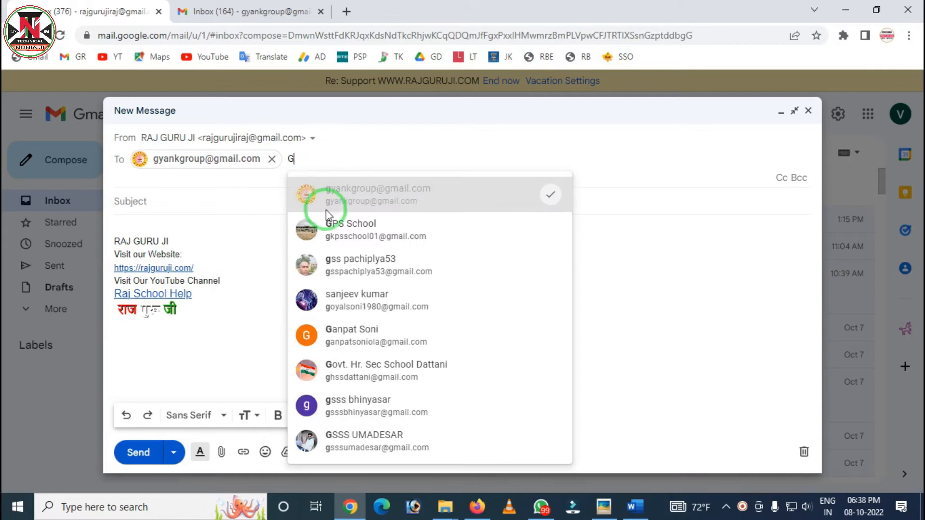
click(314, 225)
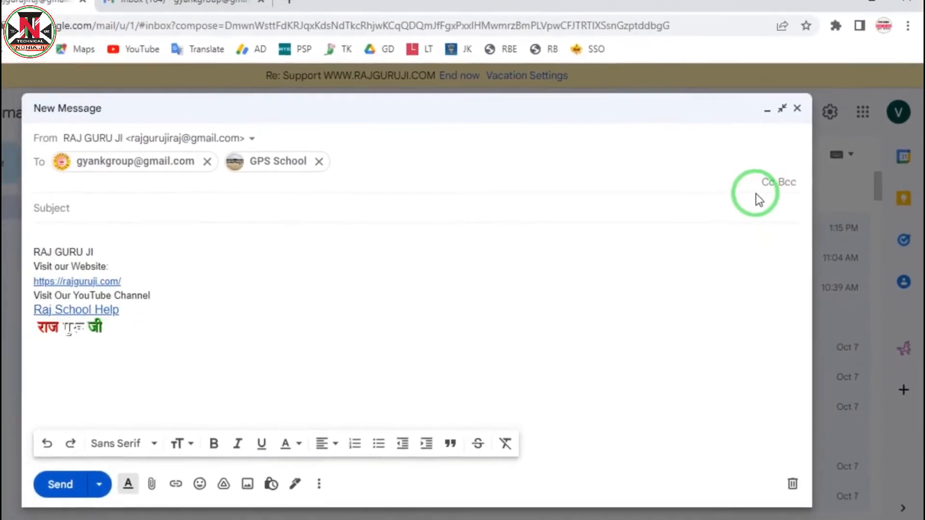
click(764, 182)
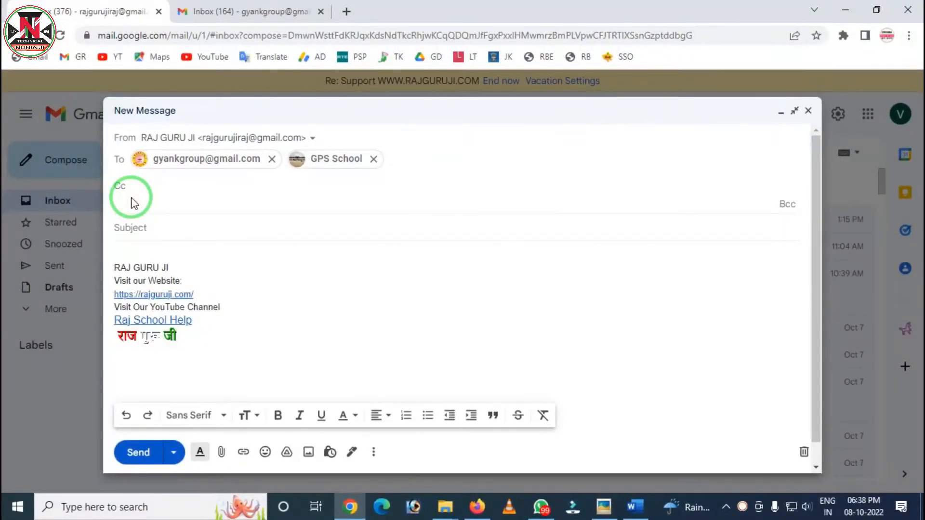
Examine the message's Cc line in relation to the recipients on the To line
drag(106, 174, 138, 202)
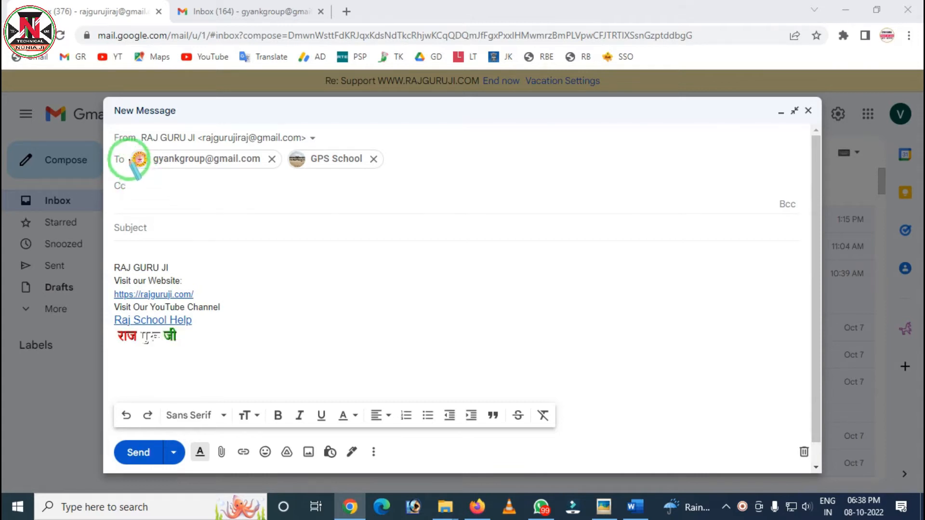
mouse_move(123, 143)
mouse_down()
mouse_move(268, 166)
mouse_move(422, 169)
mouse_up()
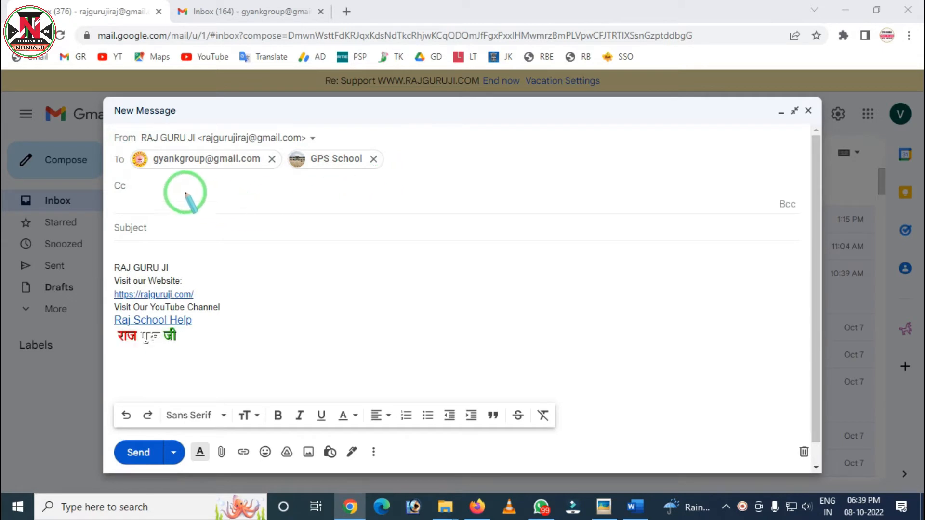
drag(113, 169, 177, 198)
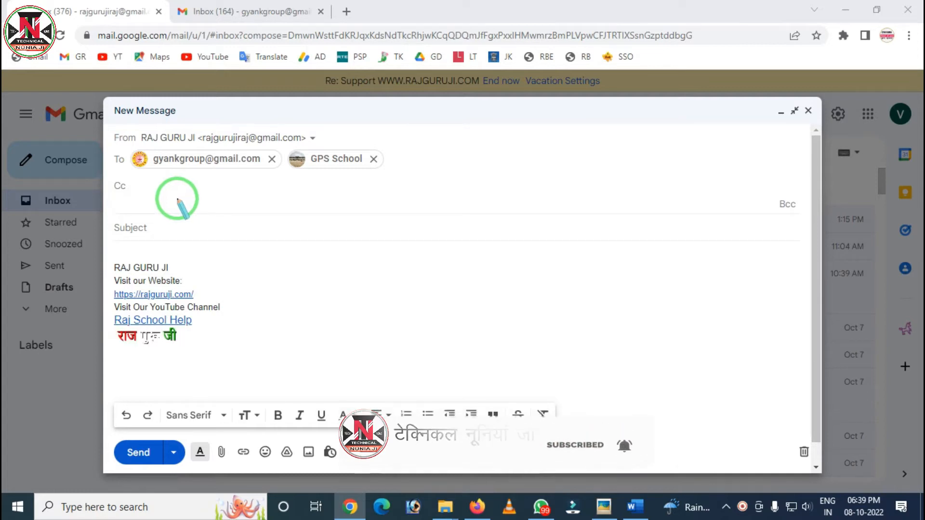
mouse_move(388, 129)
mouse_down()
mouse_move(392, 163)
mouse_move(501, 158)
mouse_up()
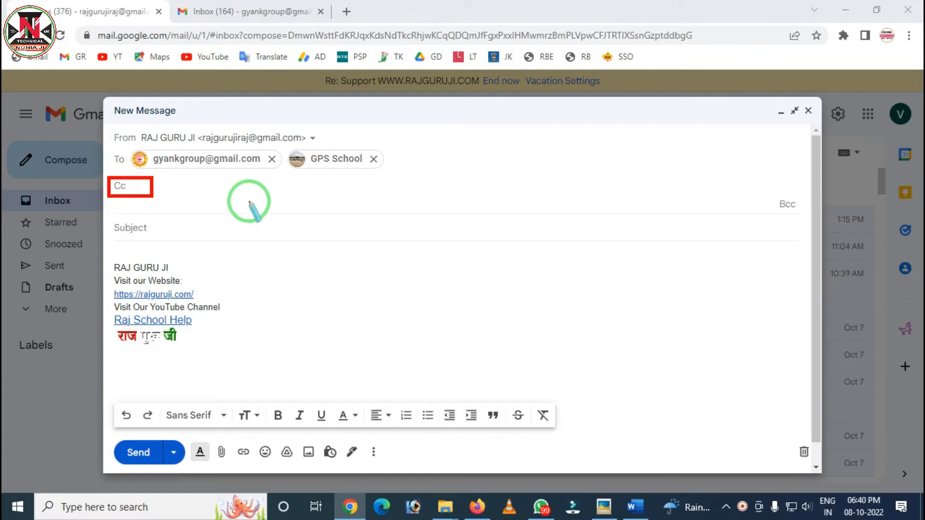
click(236, 192)
drag(190, 117, 423, 186)
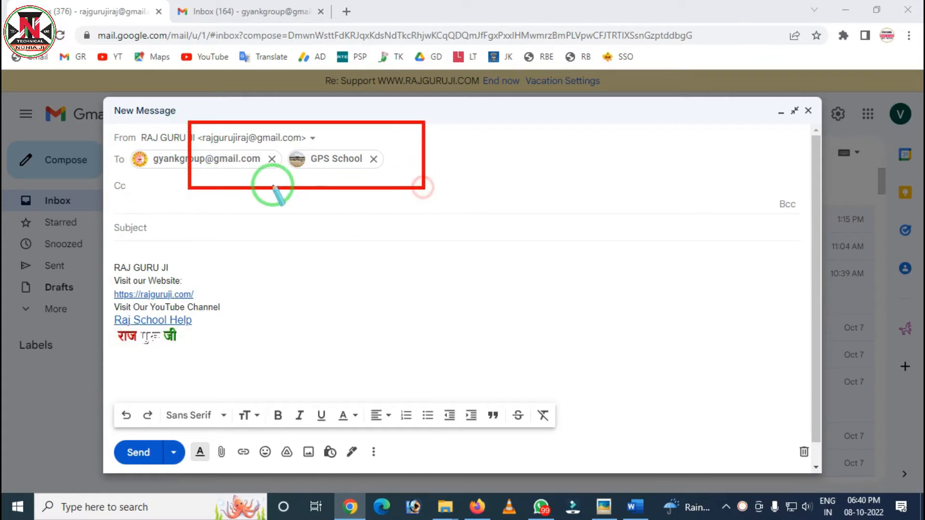
Open the message's Bcc line beneath the Cc line and examine it
drag(740, 168, 806, 228)
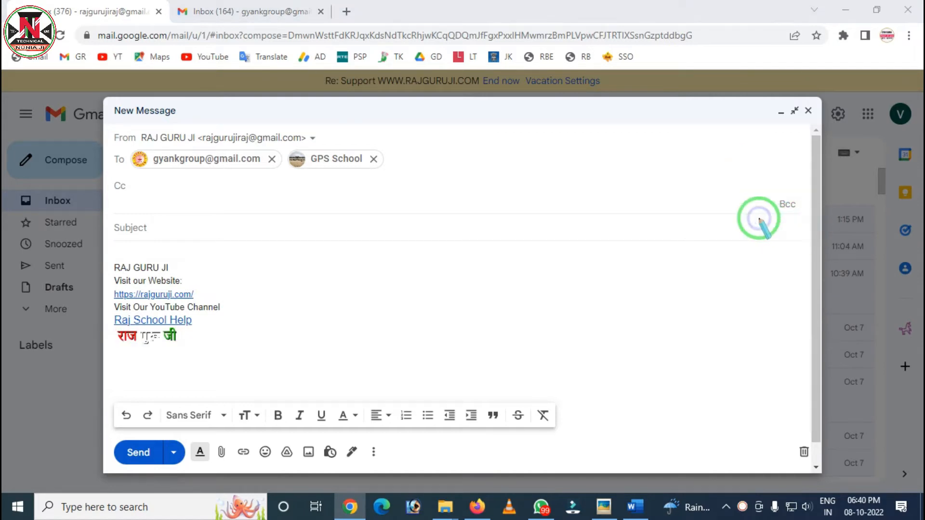
click(785, 205)
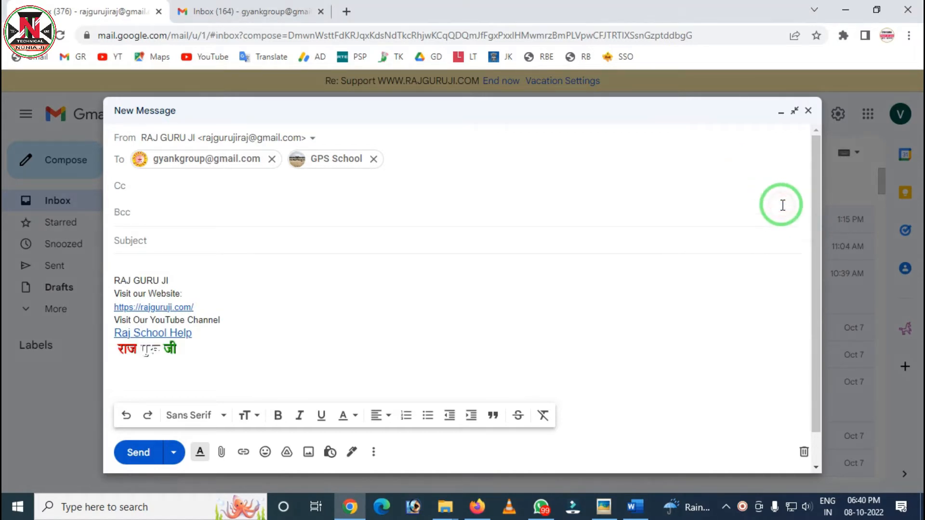
key(ctrl+shift+d)
drag(98, 195, 147, 222)
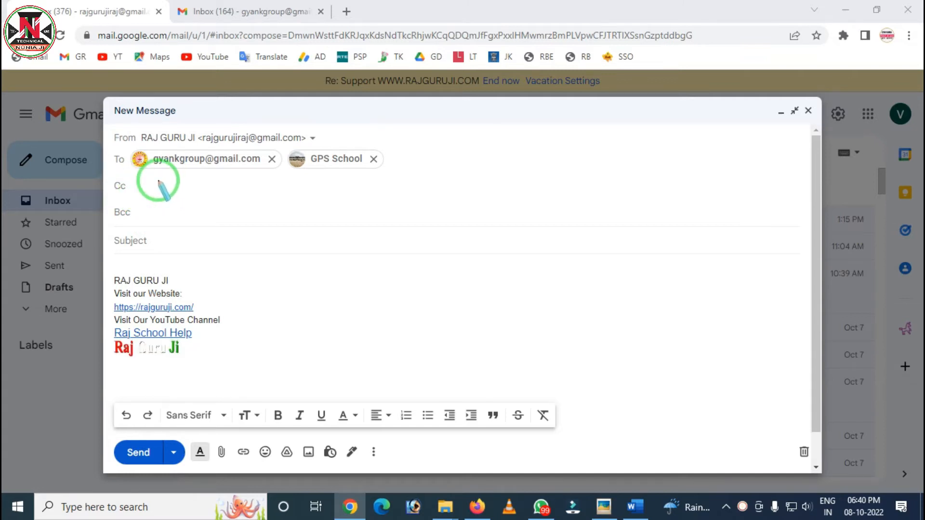
Compare the To, Cc and Bcc lines with one another and with the message body
mouse_move(126, 144)
mouse_down()
mouse_move(382, 181)
mouse_move(412, 173)
mouse_up()
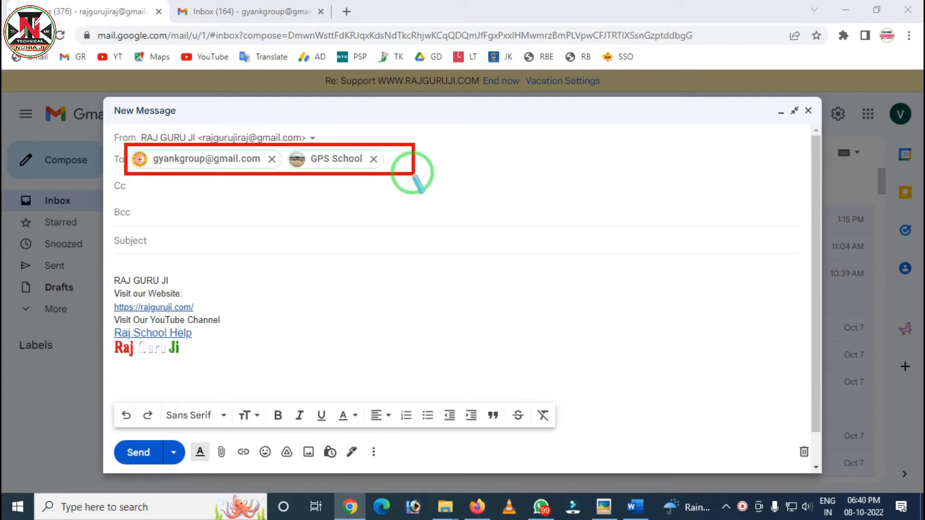
right_click(224, 191)
mouse_move(103, 173)
mouse_down()
mouse_move(194, 208)
mouse_move(205, 203)
mouse_up()
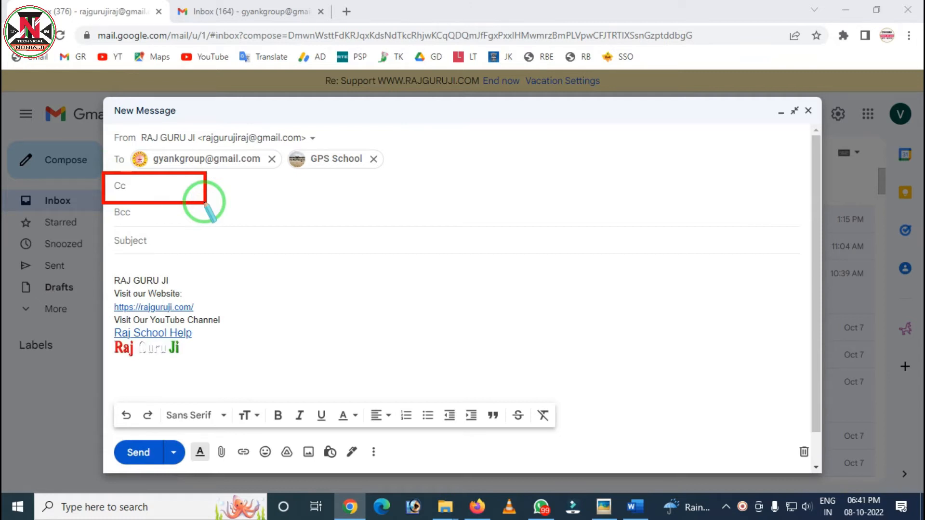
key(ctrl+z)
mouse_move(107, 172)
mouse_down()
mouse_move(154, 196)
mouse_move(206, 198)
mouse_up()
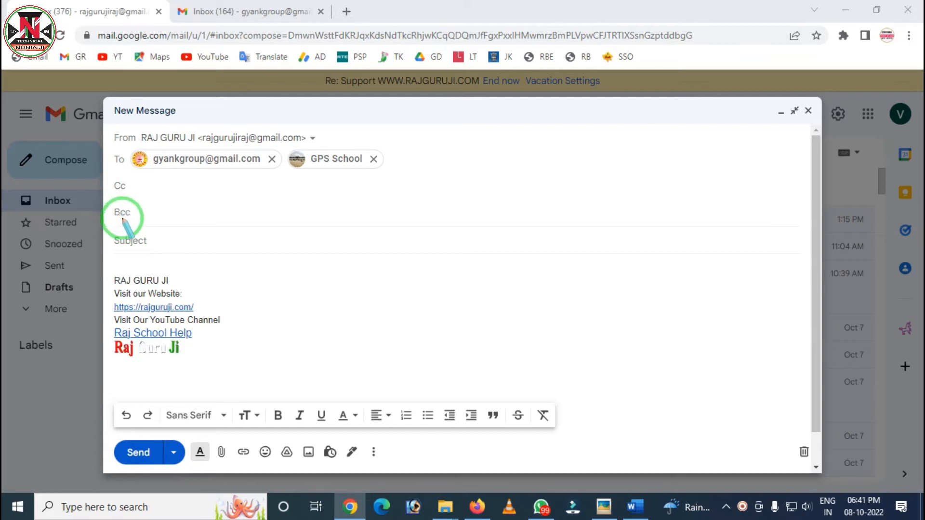
drag(104, 199, 166, 229)
mouse_move(102, 244)
mouse_down()
mouse_move(222, 395)
mouse_move(590, 415)
mouse_up()
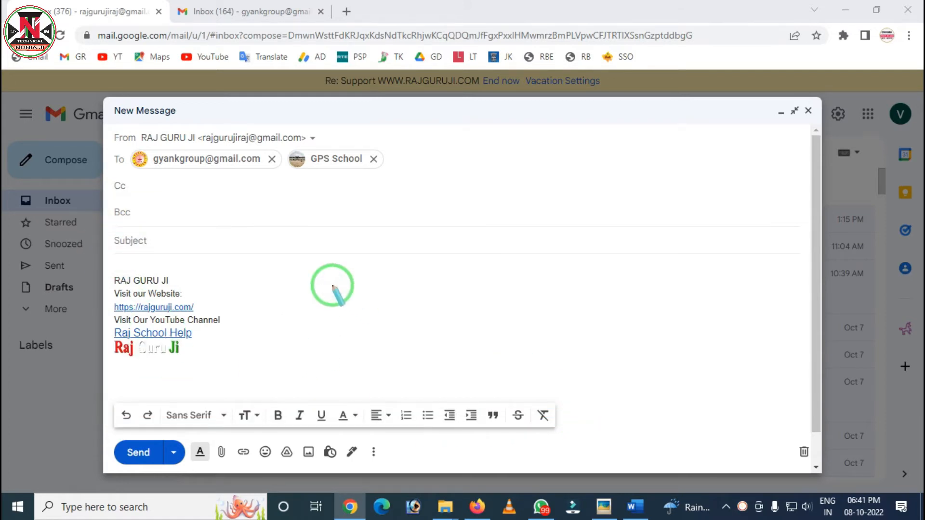
mouse_move(125, 141)
mouse_down()
mouse_move(163, 166)
mouse_move(398, 176)
mouse_up()
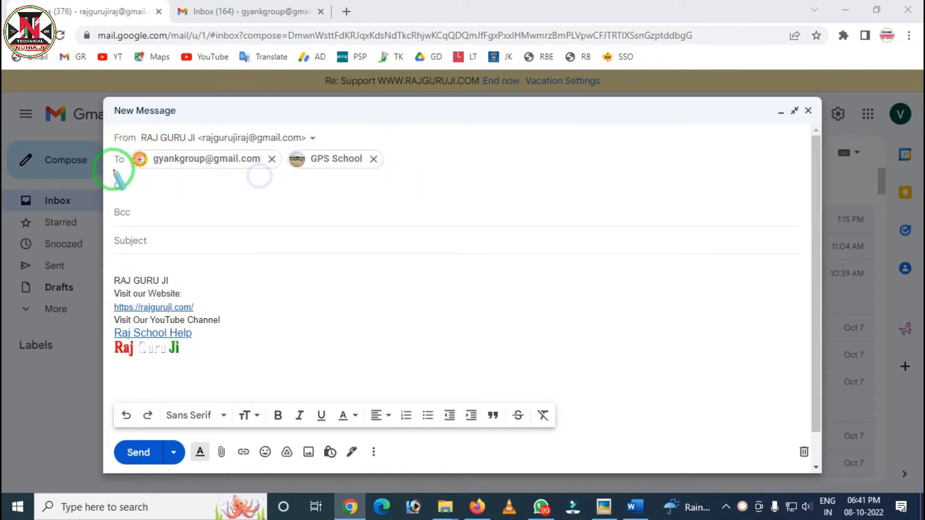
mouse_move(104, 258)
mouse_down()
mouse_move(114, 273)
mouse_move(514, 412)
mouse_move(717, 395)
mouse_up()
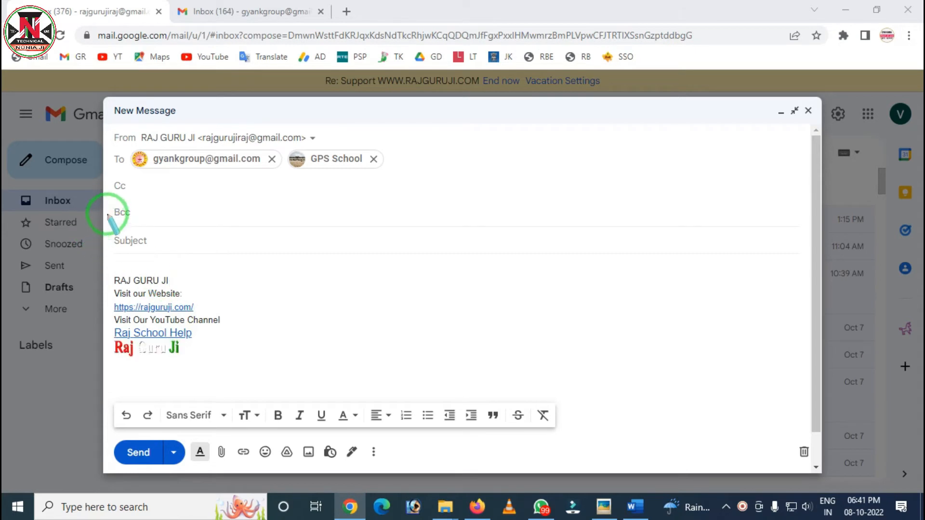
mouse_move(105, 209)
mouse_down()
mouse_move(144, 233)
mouse_move(165, 226)
mouse_up()
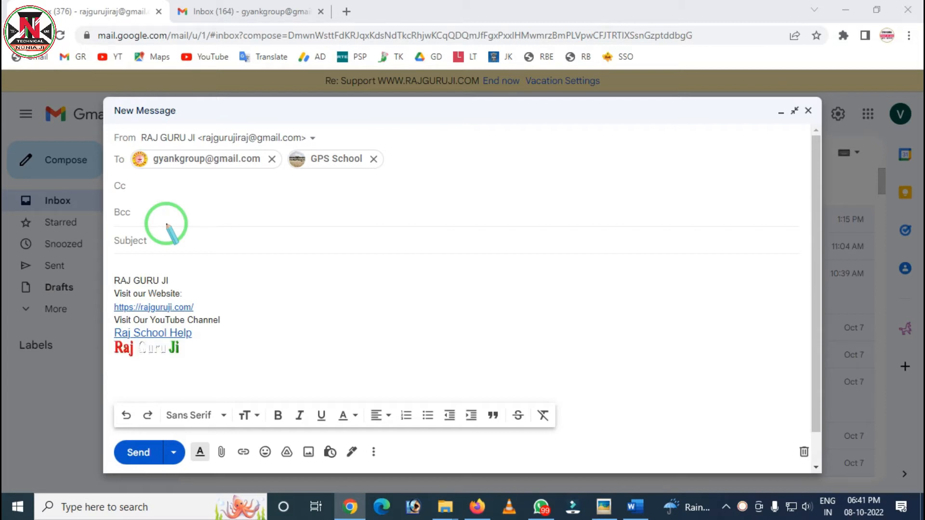
drag(106, 196, 163, 216)
right_click(175, 218)
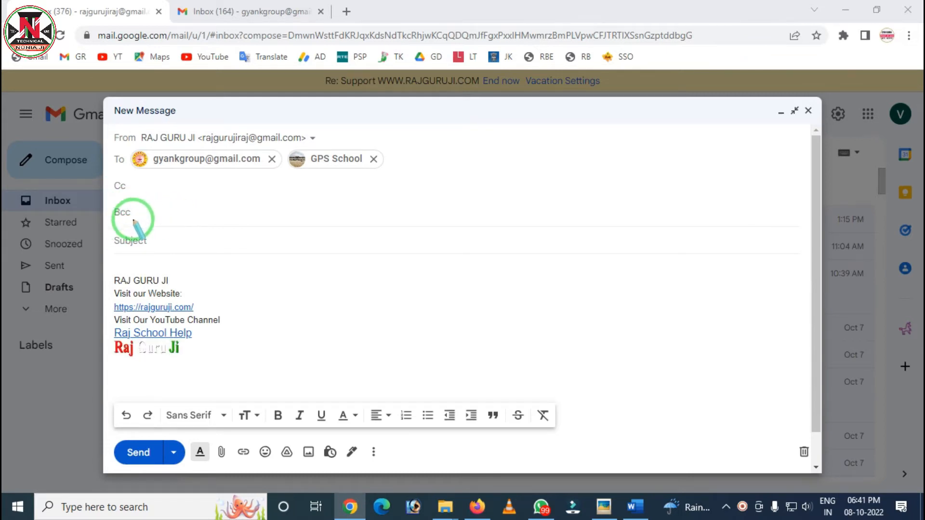
mouse_move(106, 164)
mouse_down()
mouse_move(144, 241)
mouse_move(166, 223)
mouse_up()
right_click(172, 220)
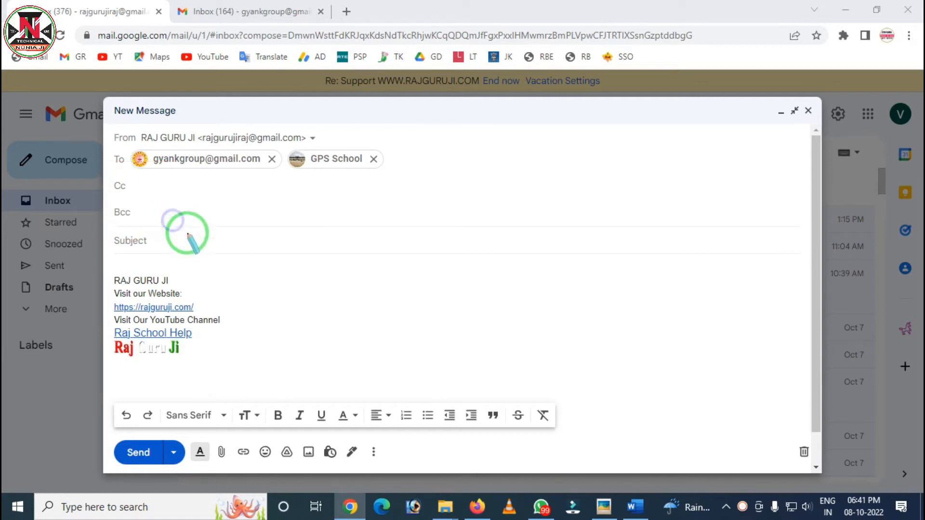
Review the message's subject line and enter the subject "For Scholarship Portal Error"
drag(109, 224, 275, 279)
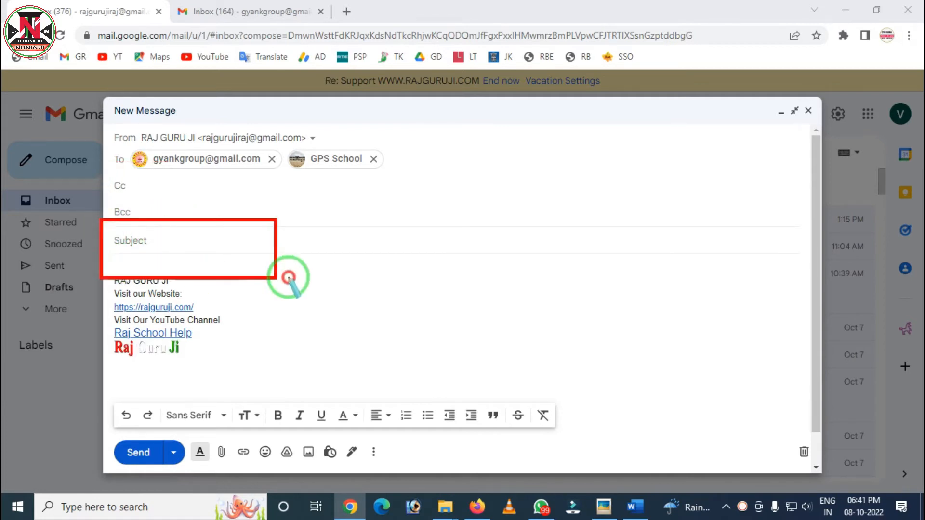
right_click(292, 266)
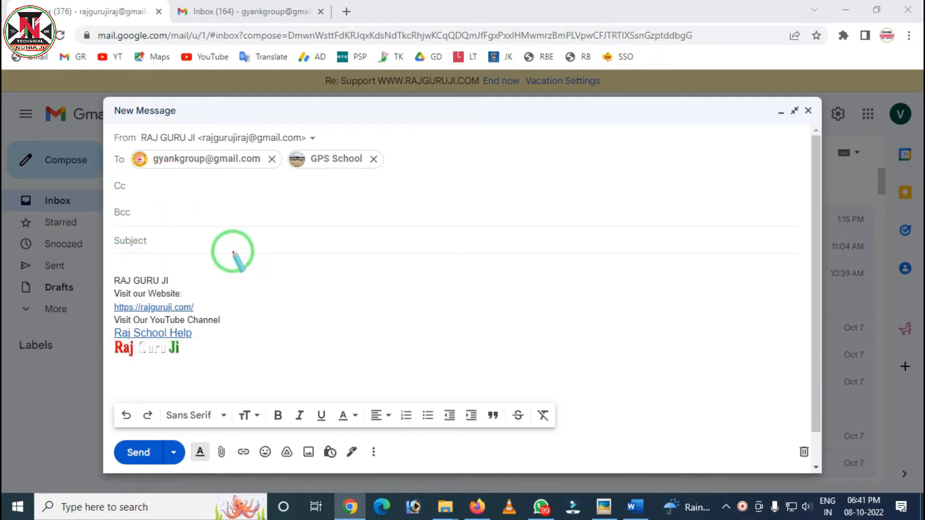
mouse_move(100, 216)
mouse_down()
mouse_move(140, 248)
mouse_move(294, 261)
mouse_up()
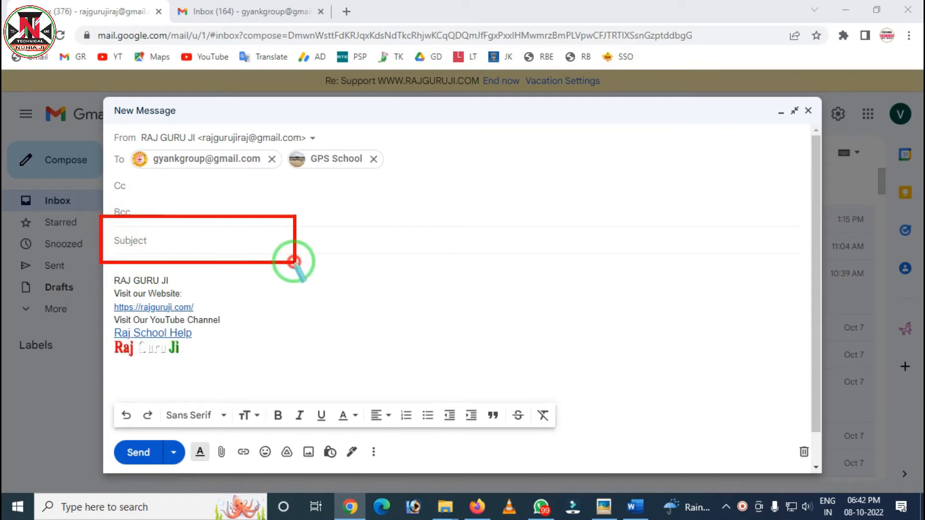
right_click(280, 254)
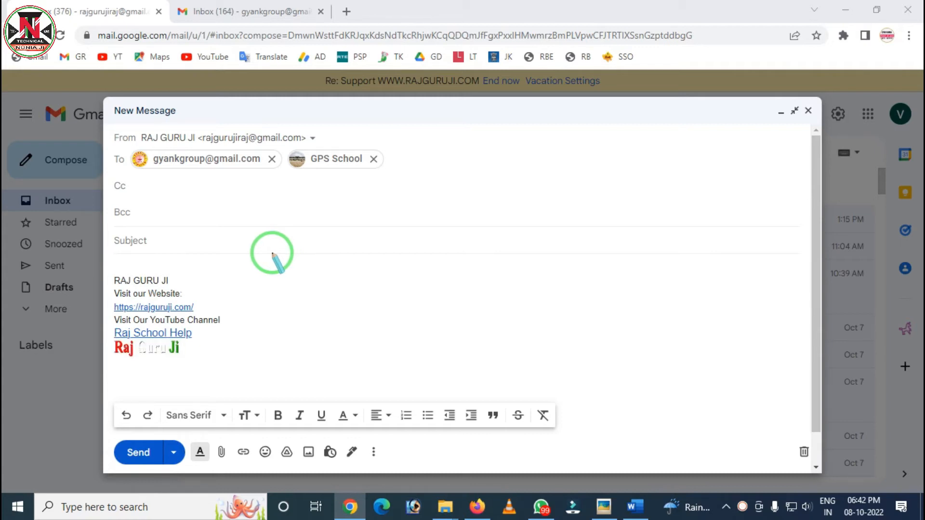
click(169, 238)
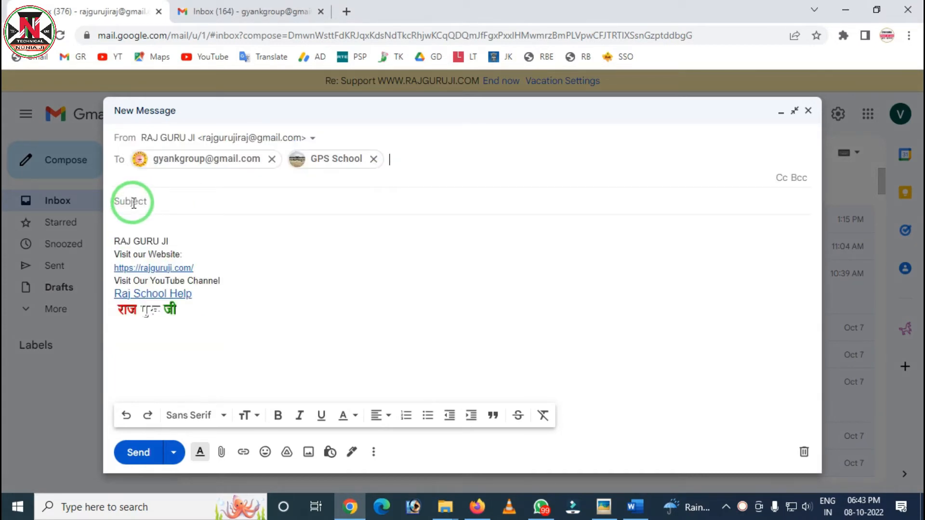
click(133, 202)
text(For Schola)
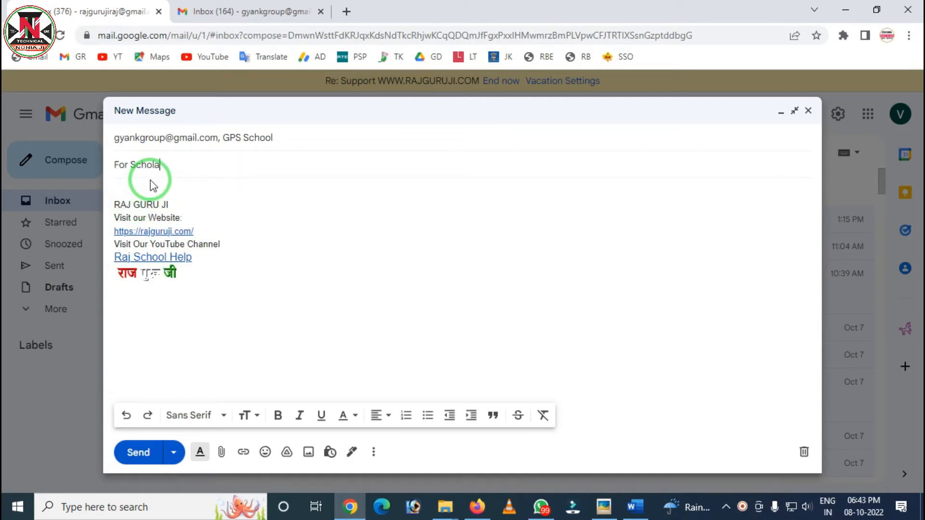
text(rship Portal Error)
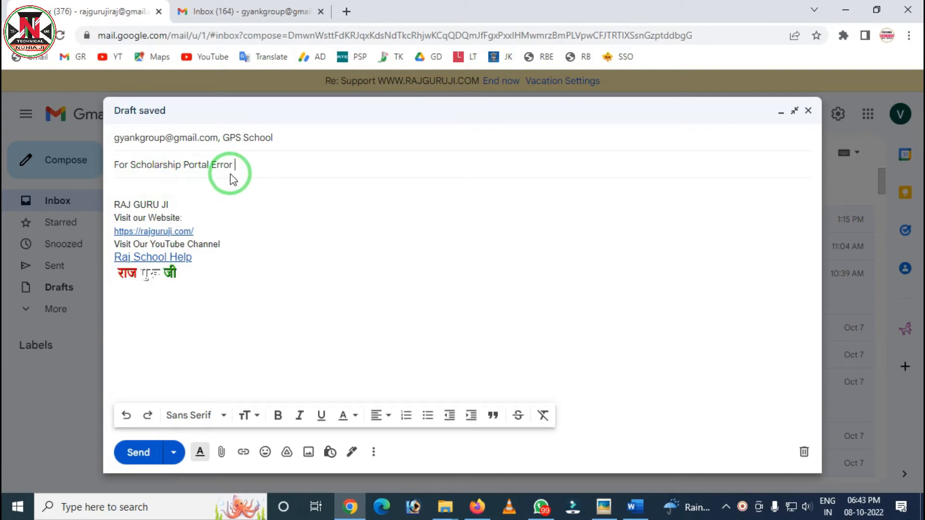
Insert five blank lines above the signature in the message body
click(116, 189)
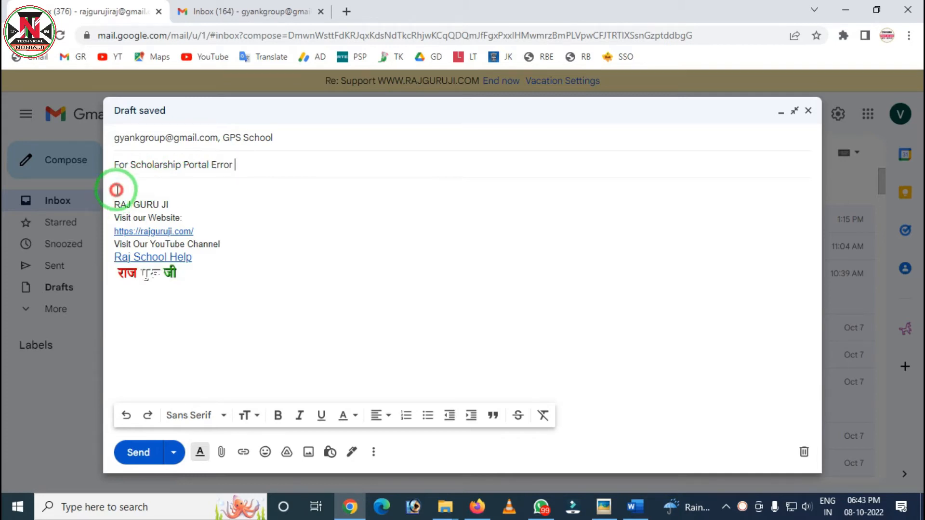
key(Return)
key(Return)
key(Return)
key(Return)
key(Return)
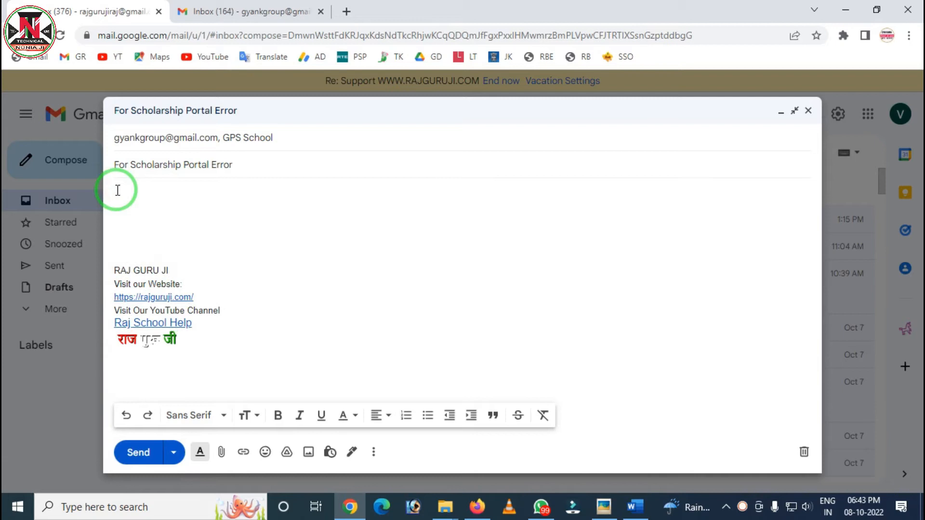
Examine the message's writing area and the subject area above it, and place the text cursor in the body
key(ctrl+alt+d)
mouse_move(111, 174)
mouse_down()
mouse_move(183, 286)
mouse_move(613, 394)
mouse_move(759, 392)
mouse_up()
right_click(557, 284)
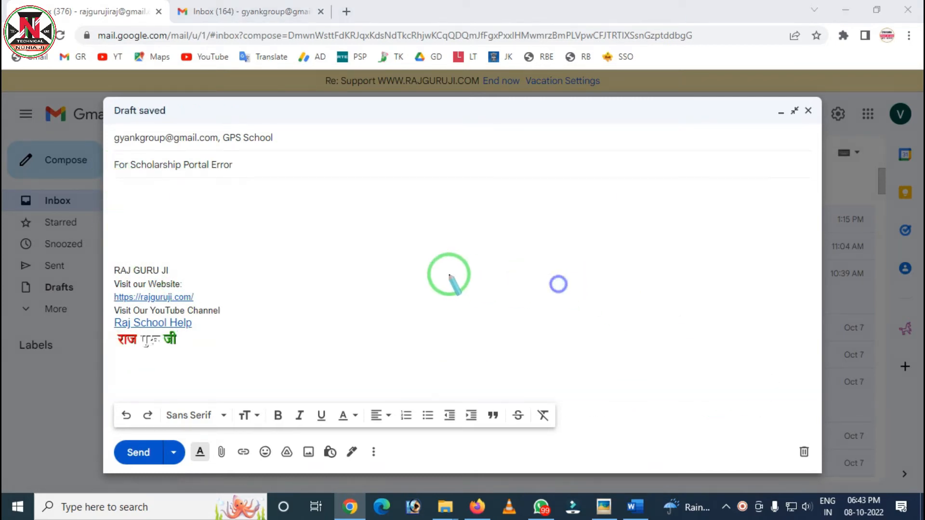
mouse_move(112, 141)
mouse_down()
mouse_move(161, 169)
mouse_move(368, 162)
mouse_up()
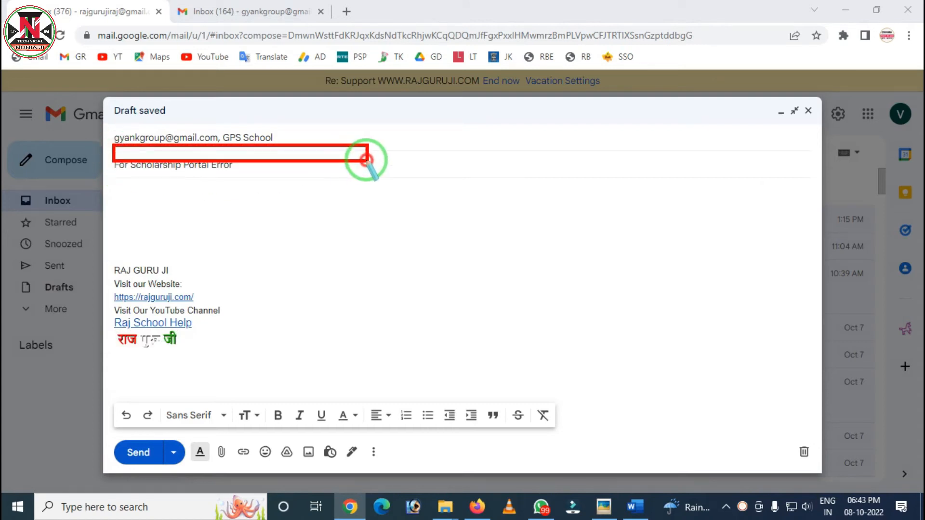
right_click(366, 161)
click(249, 224)
Switch to the Word document with the prepared Hindi letter about scholarship portal problems and paste that letter above the signature in the Gmail message
click(639, 503)
right_click(626, 501)
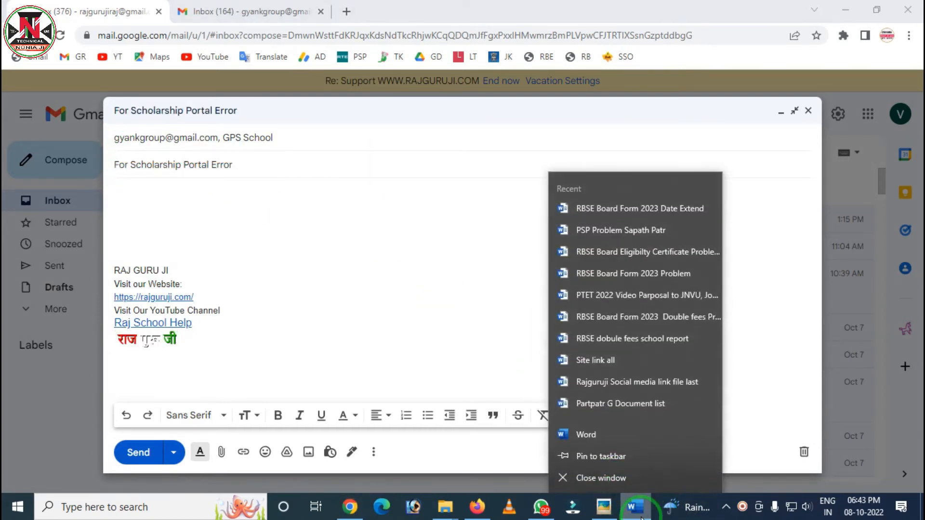
click(640, 516)
click(636, 507)
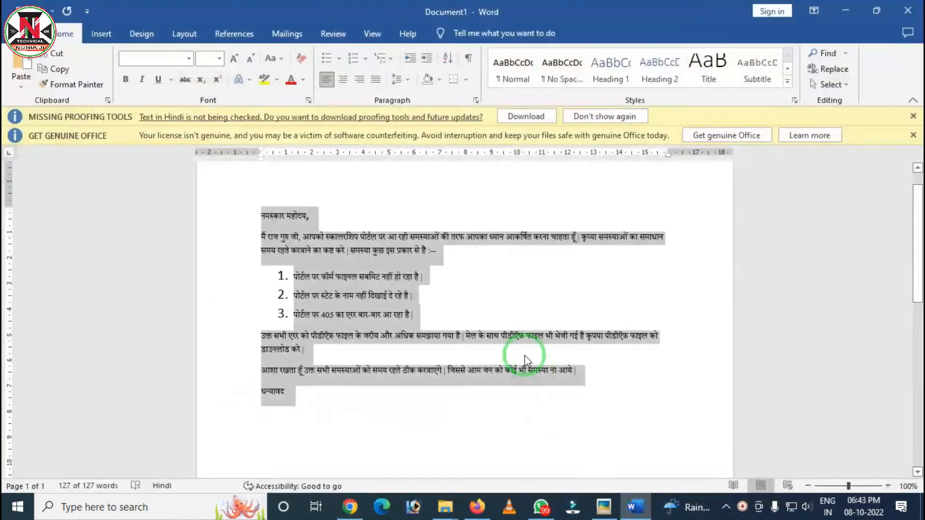
click(349, 507)
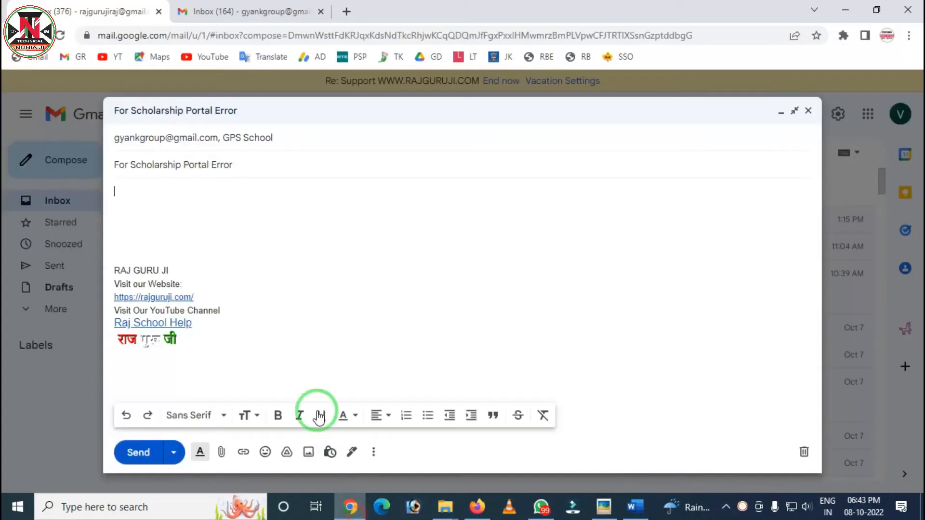
key(ctrl+v)
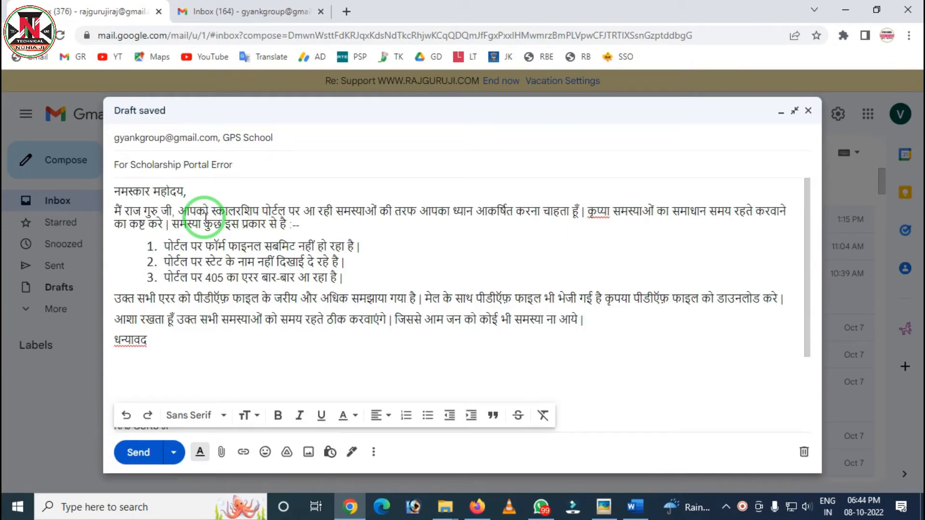
Review the pasted letter down to the signature and set the font of the third numbered point, about the 405 error, to Wide
scroll(178, 330, down, 3)
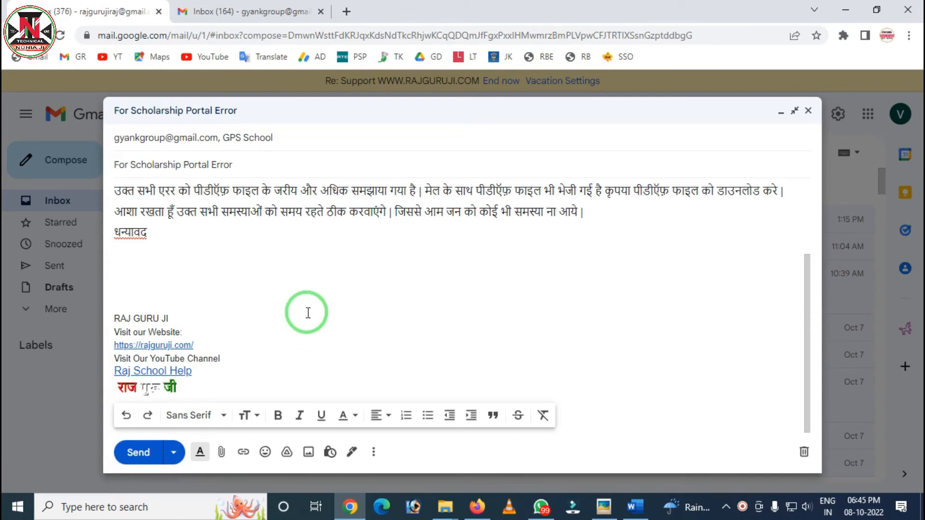
scroll(309, 313, up, 3)
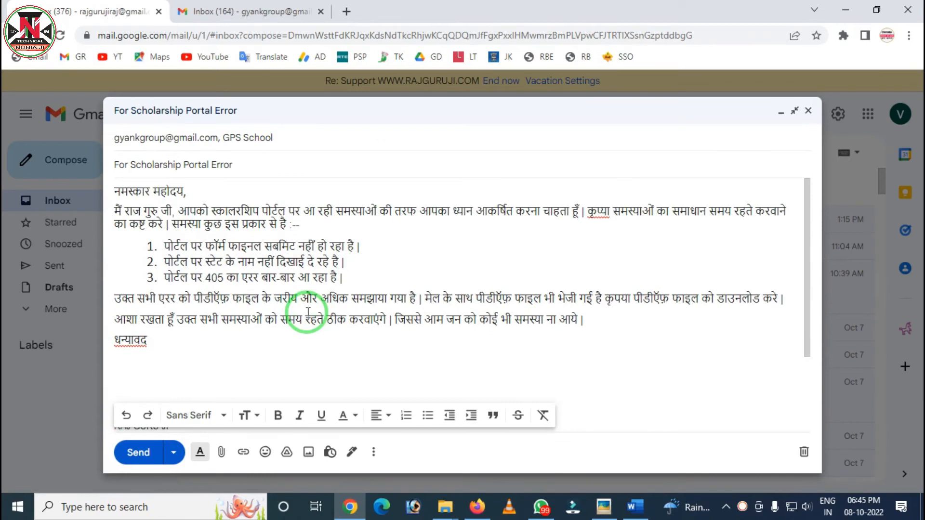
scroll(308, 312, down, 3)
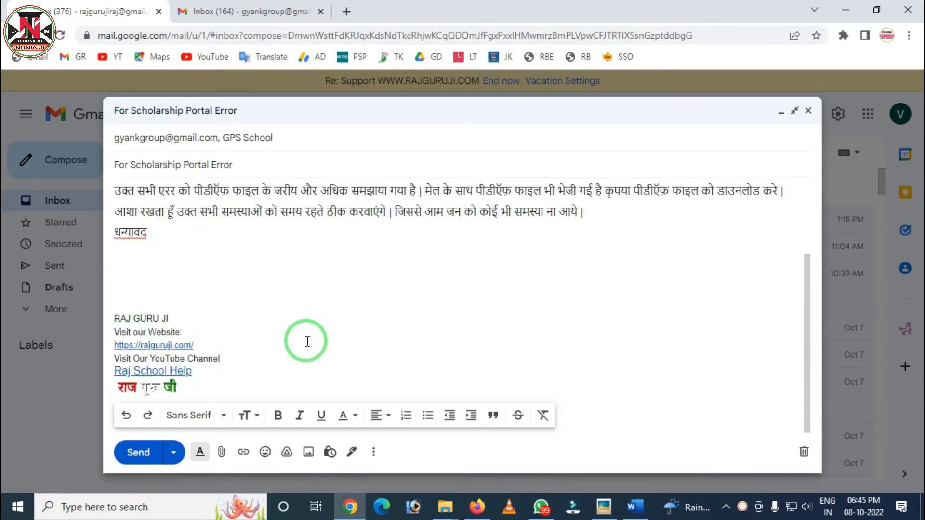
scroll(307, 341, up, 3)
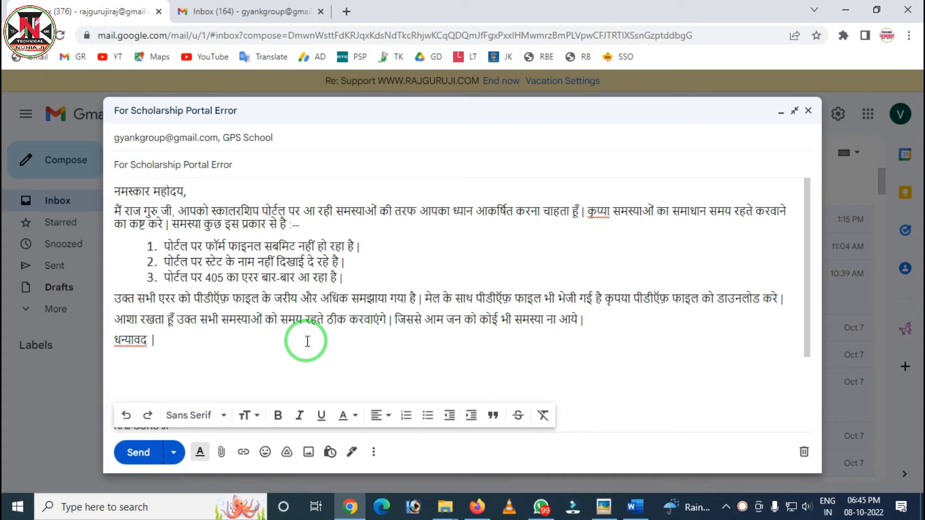
drag(352, 281, 164, 280)
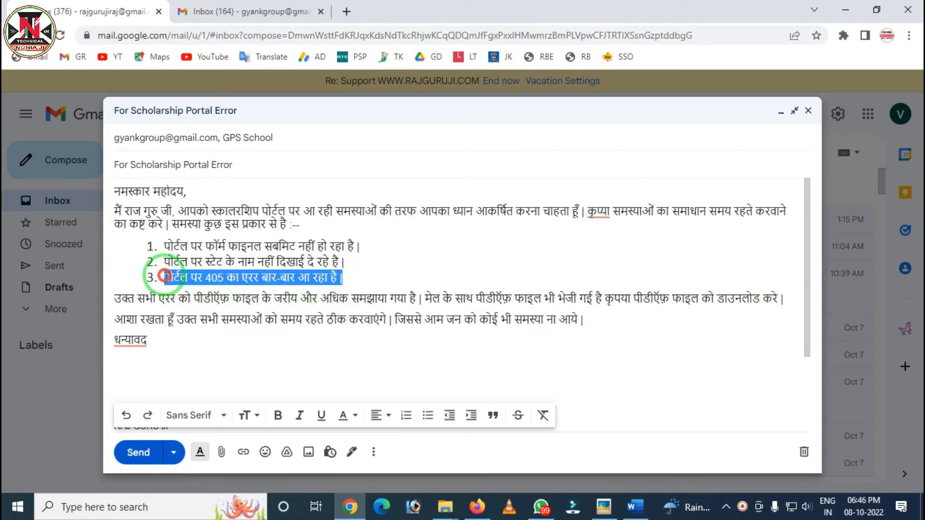
mouse_move(100, 390)
mouse_down()
mouse_move(120, 412)
mouse_move(487, 438)
mouse_move(608, 435)
mouse_move(584, 439)
mouse_up()
key(ctrl+z)
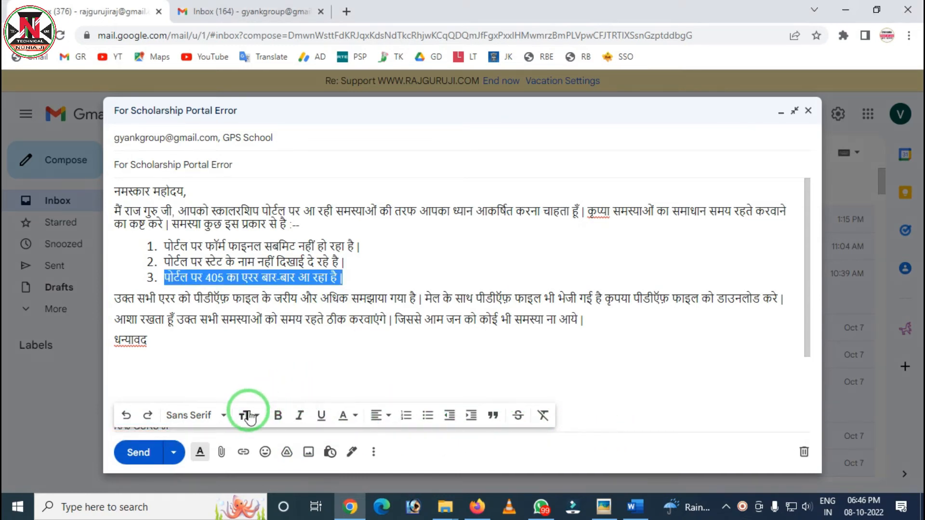
click(222, 416)
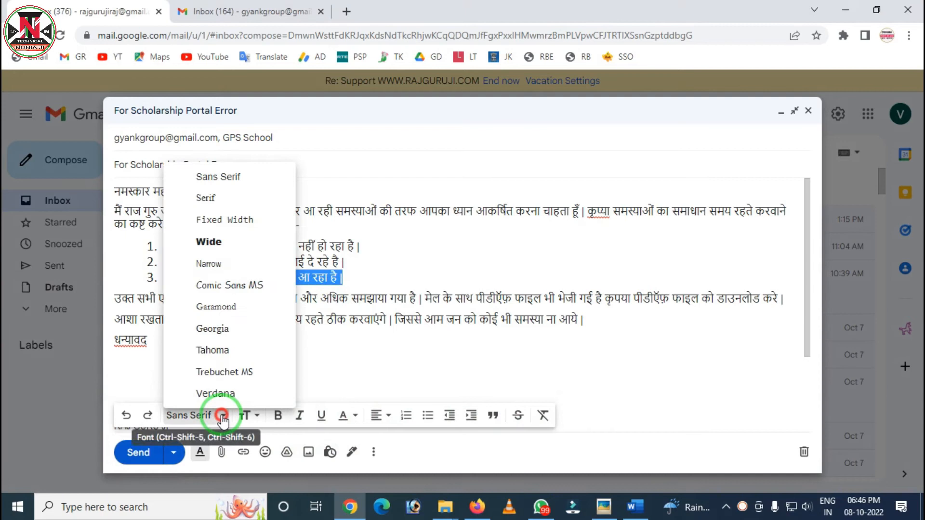
click(219, 241)
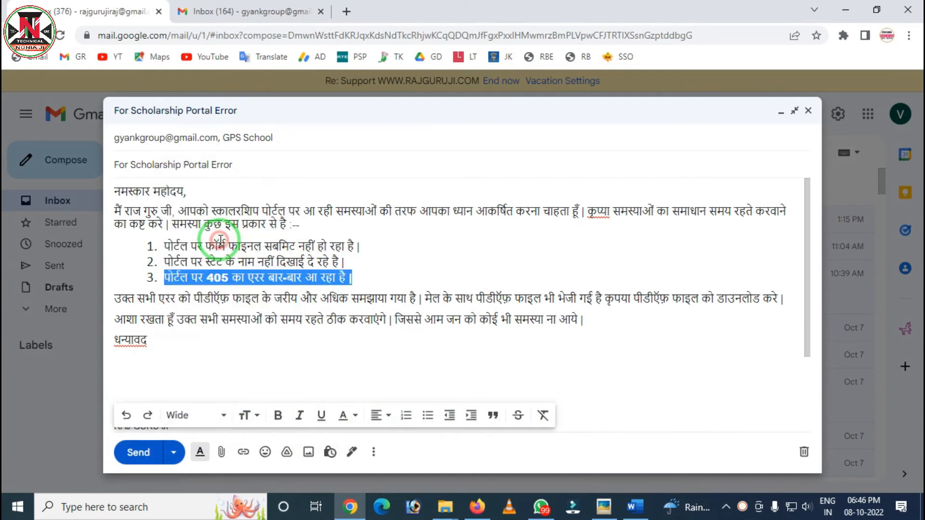
Try the Huge and Normal text sizes on the third numbered point, and settle on Large
click(250, 415)
click(279, 395)
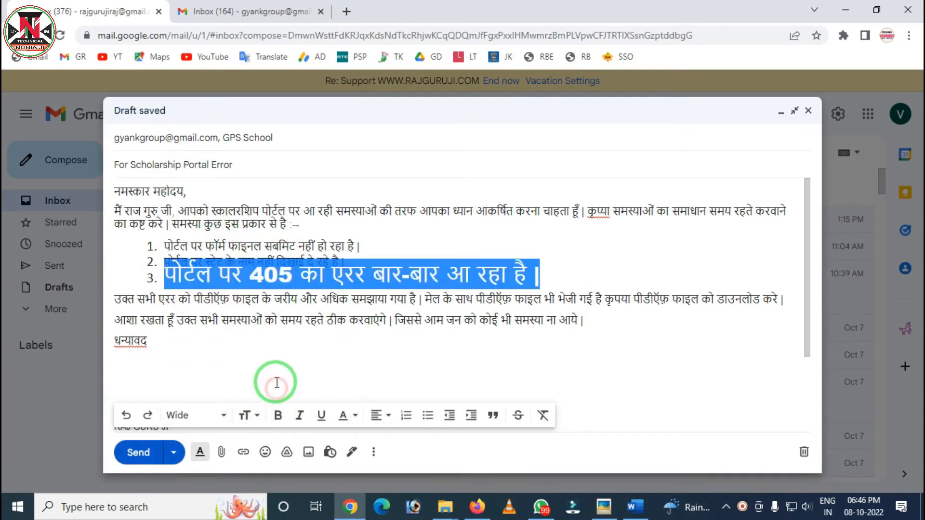
click(251, 415)
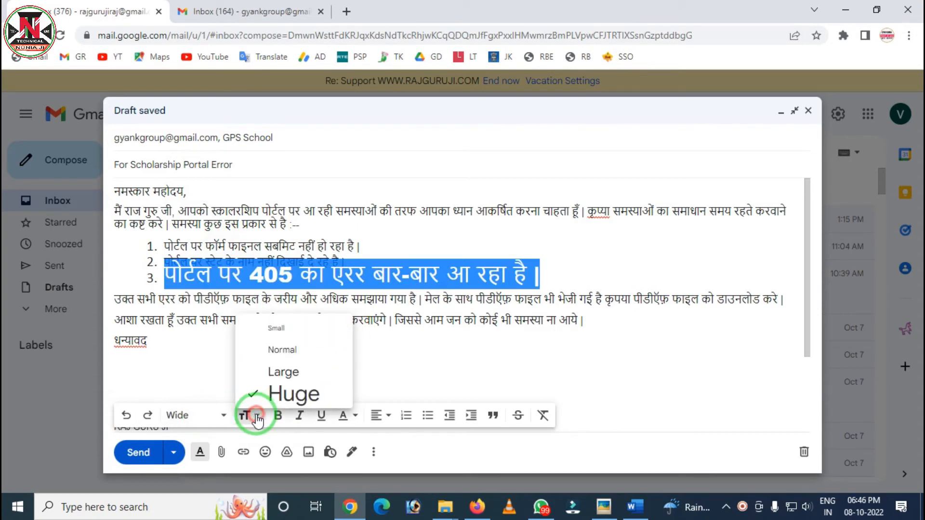
click(262, 351)
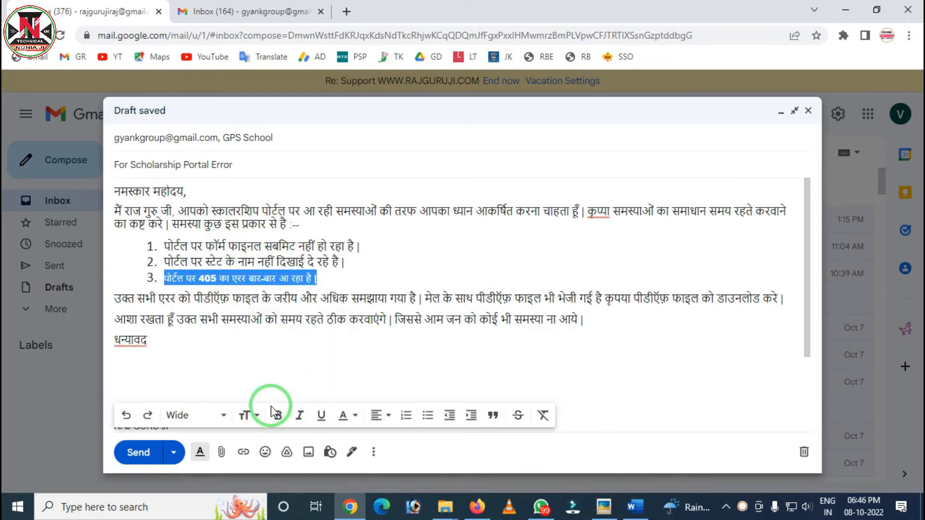
click(248, 415)
click(267, 372)
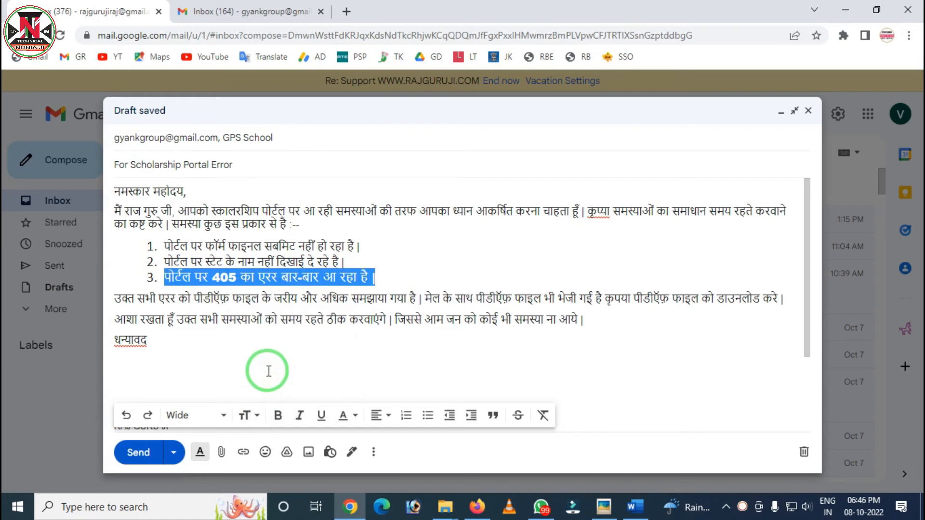
Make the third numbered point bold and give it a yellow background color
click(278, 416)
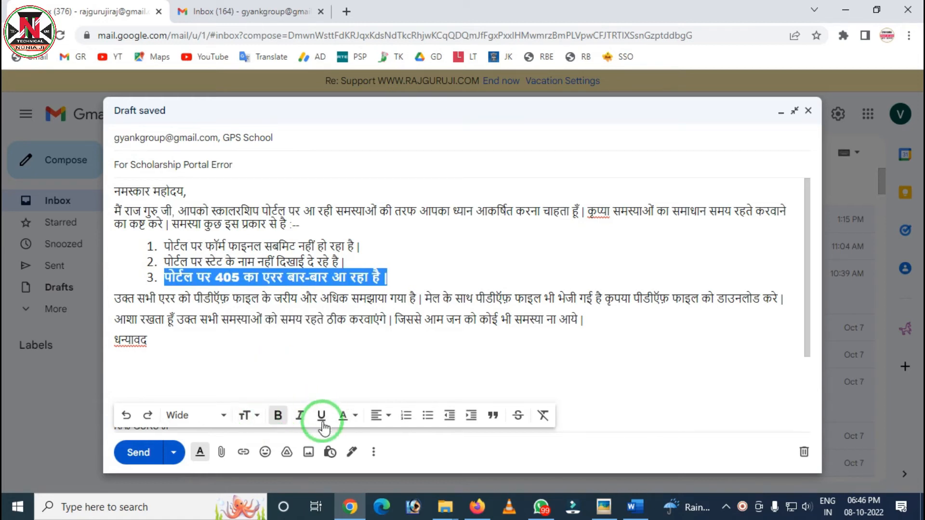
click(355, 415)
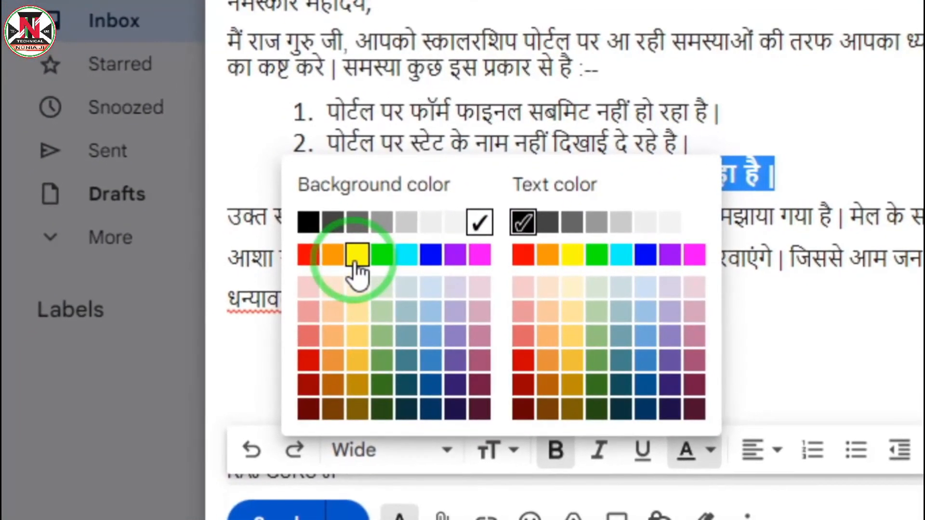
click(357, 255)
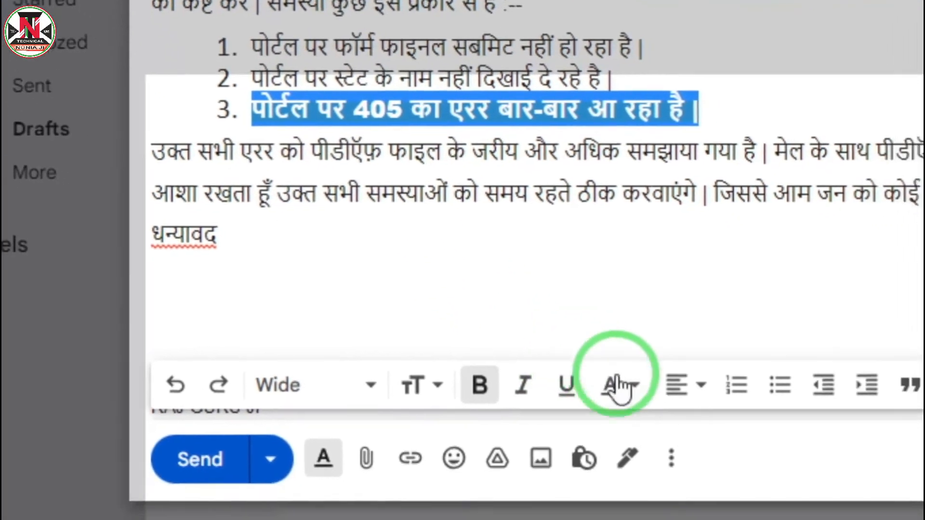
click(684, 432)
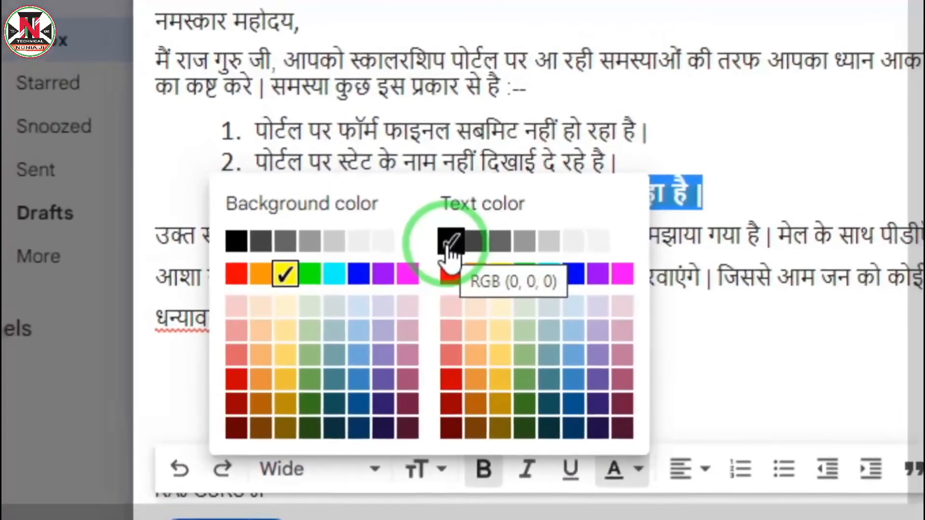
click(364, 172)
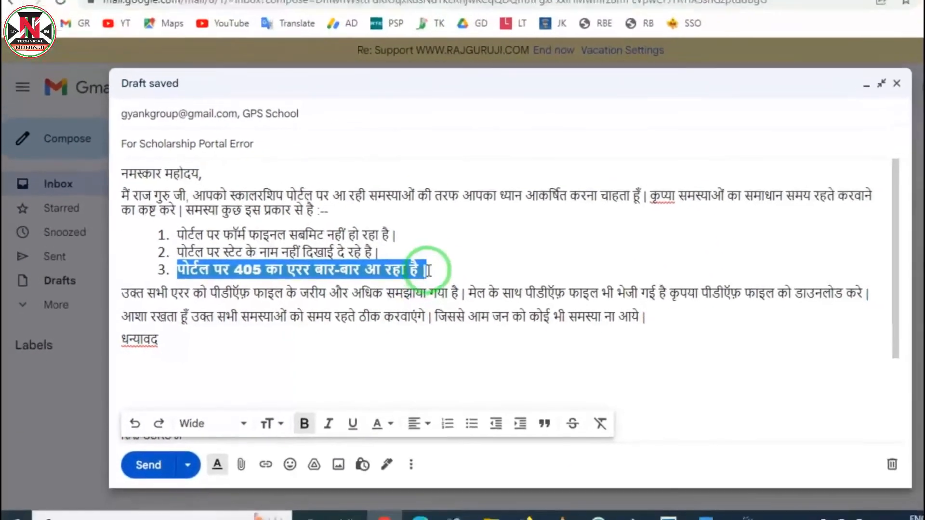
click(739, 207)
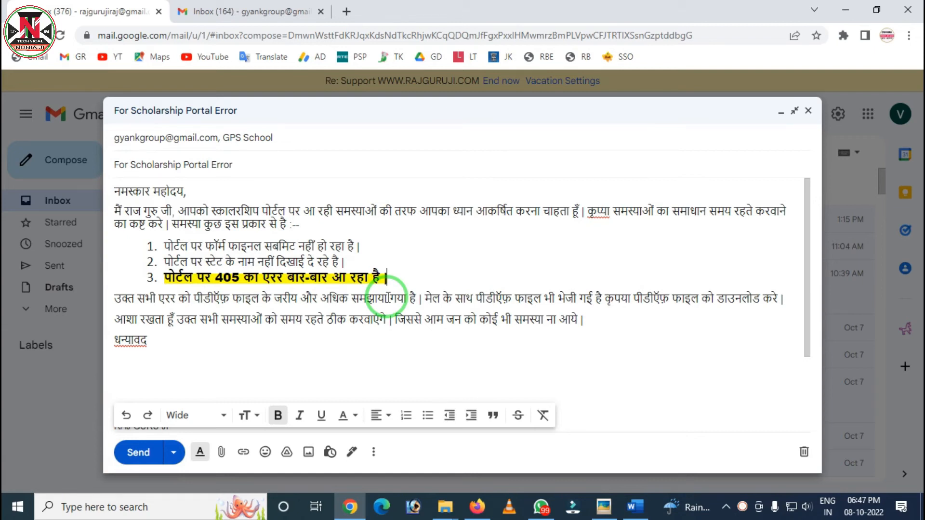
click(593, 318)
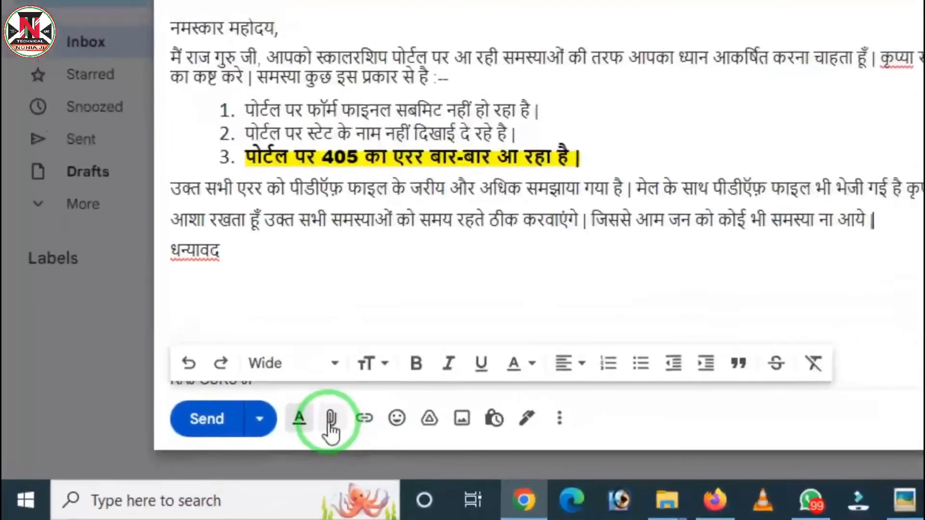
click(330, 418)
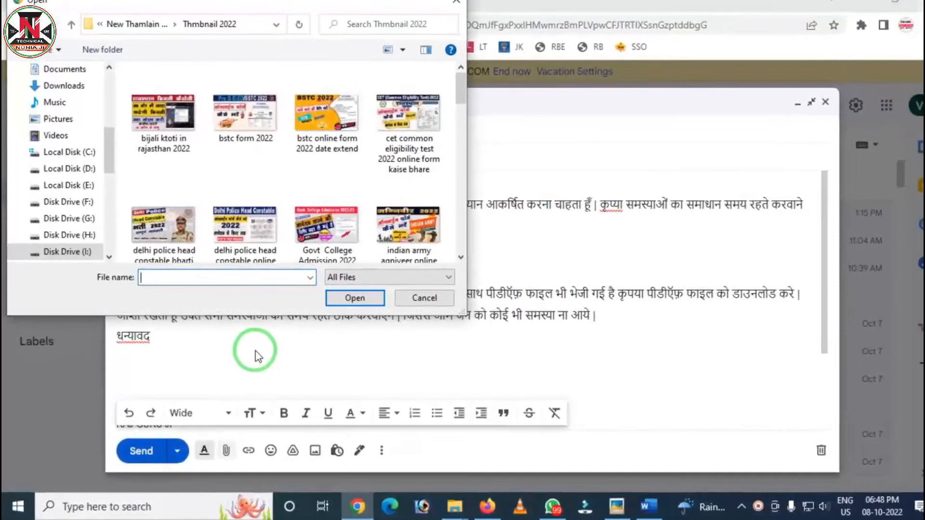
click(416, 304)
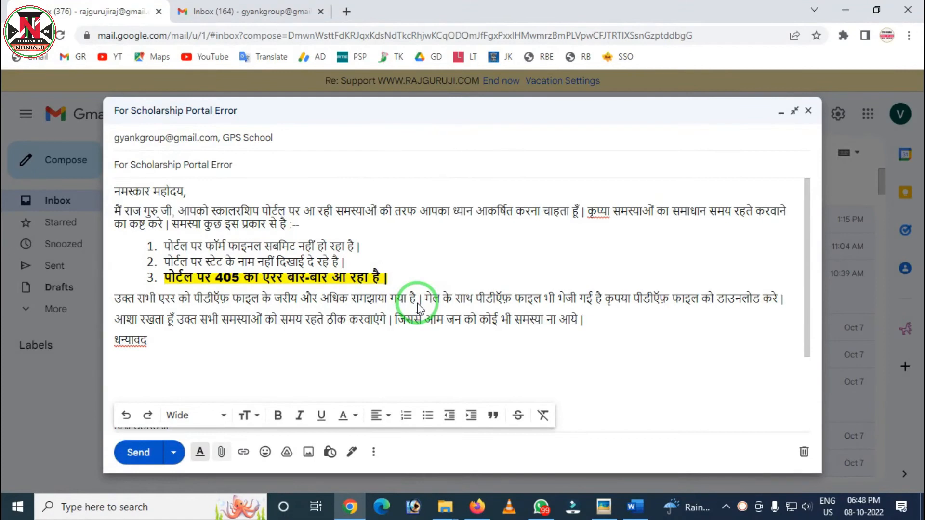
click(922, 509)
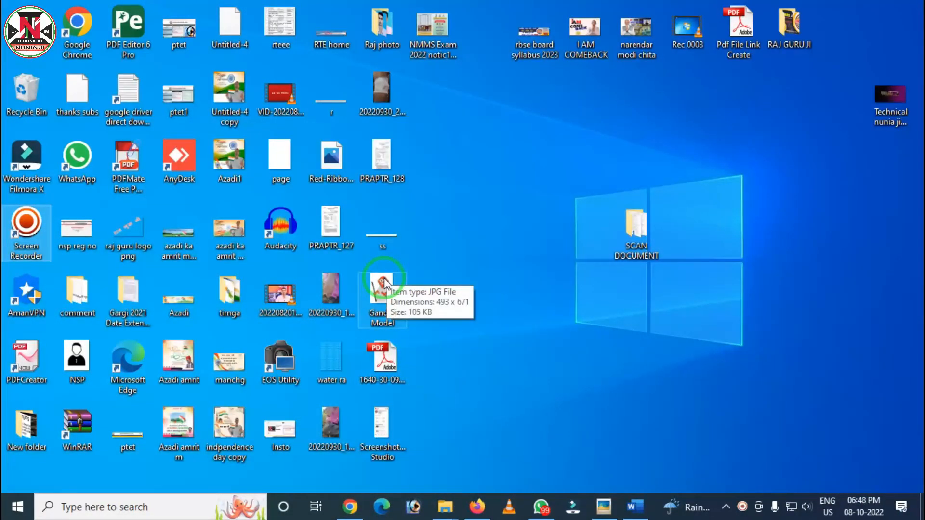
mouse_move(380, 358)
mouse_down()
mouse_move(421, 404)
mouse_move(350, 506)
mouse_move(396, 363)
mouse_up()
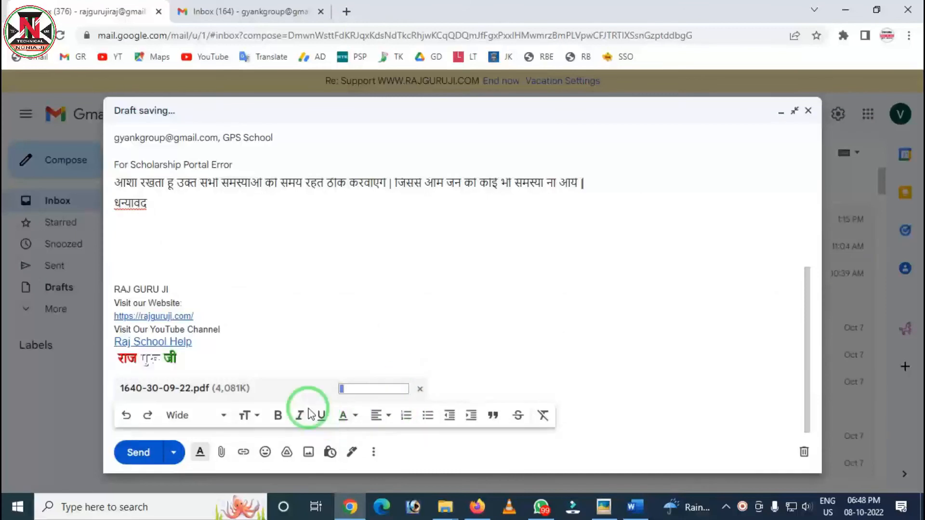
key(ctrl+alt+d)
mouse_move(309, 372)
mouse_down()
mouse_move(347, 403)
mouse_move(456, 398)
mouse_up()
right_click(362, 344)
mouse_move(289, 355)
mouse_down()
mouse_move(370, 427)
mouse_move(448, 413)
mouse_up()
right_click(361, 366)
key(Escape)
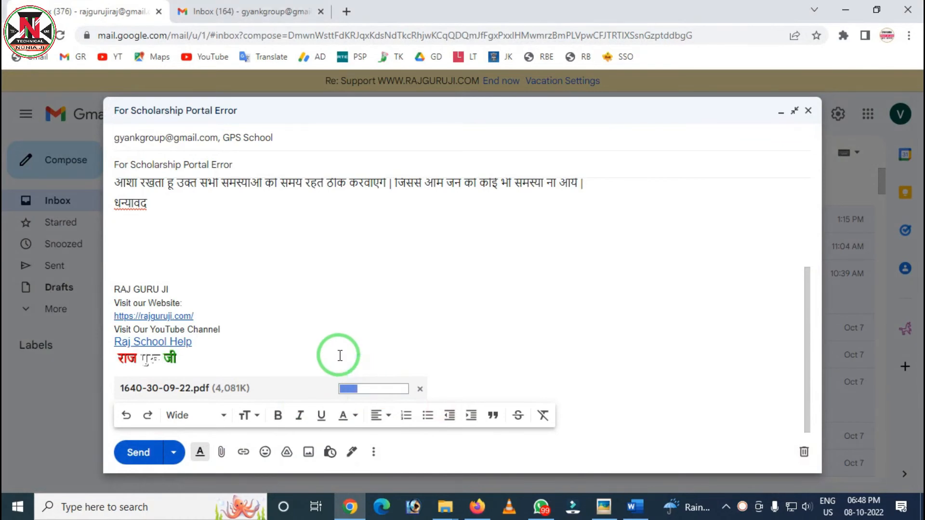
Insert a worried-face emoji on the line below the closing word धन्यावद in the message
scroll(394, 336, up, 3)
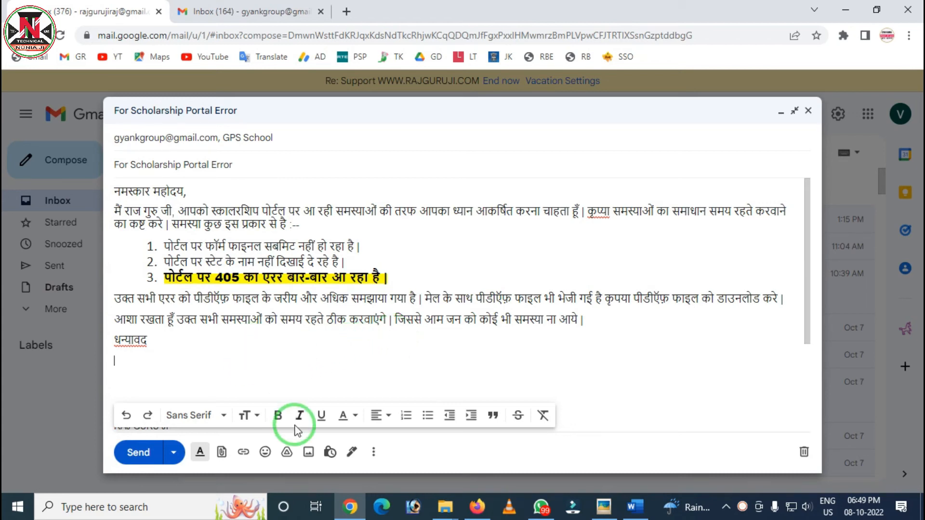
key(ctrl+2)
drag(241, 436, 285, 464)
right_click(278, 466)
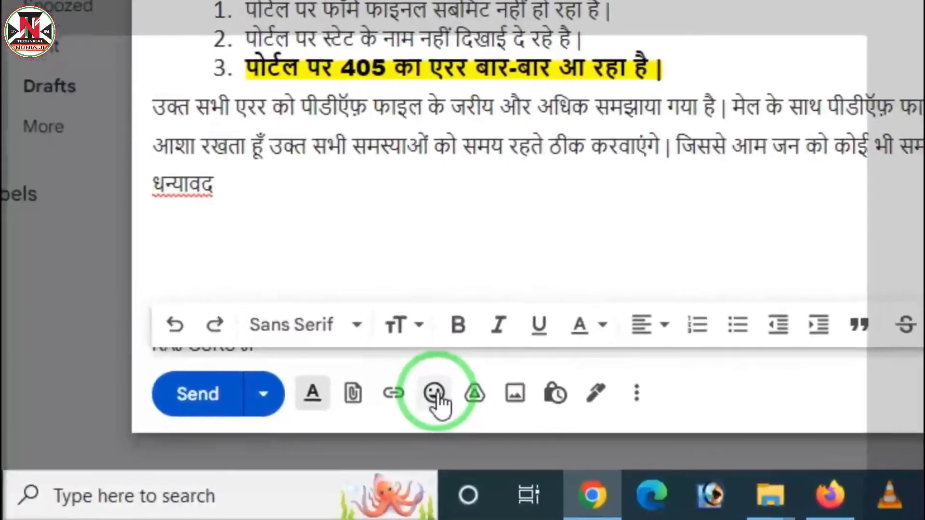
click(352, 423)
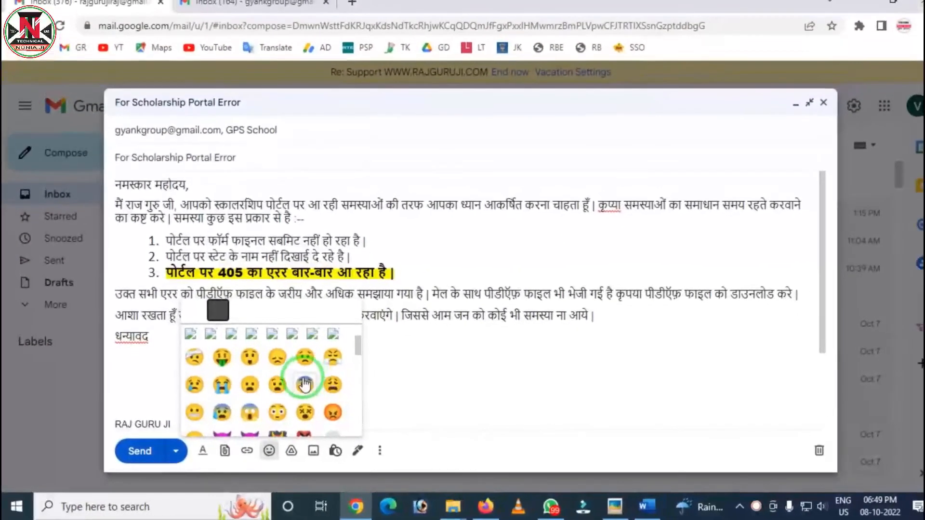
click(303, 361)
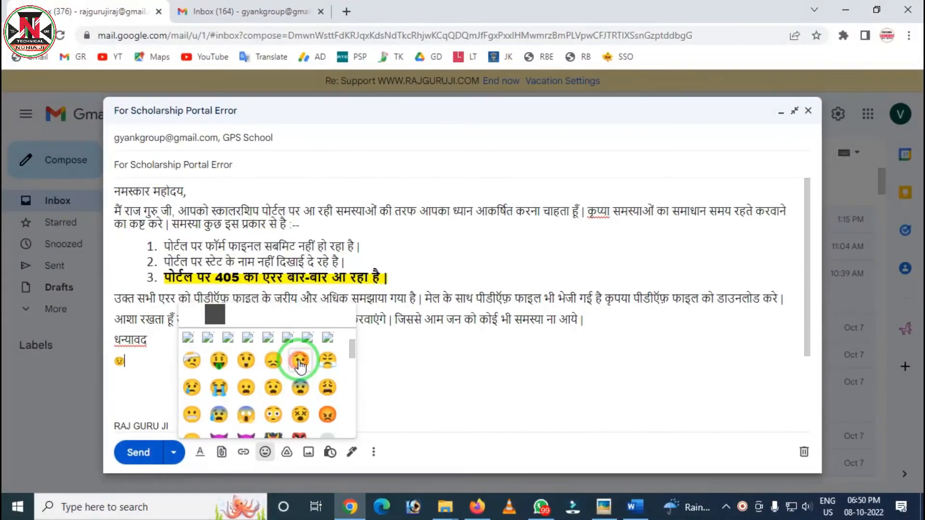
click(392, 355)
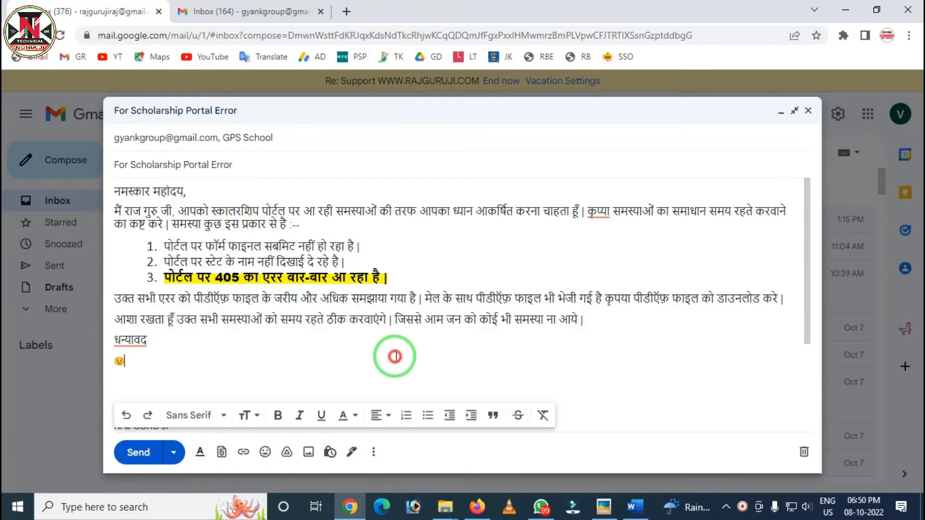
click(133, 366)
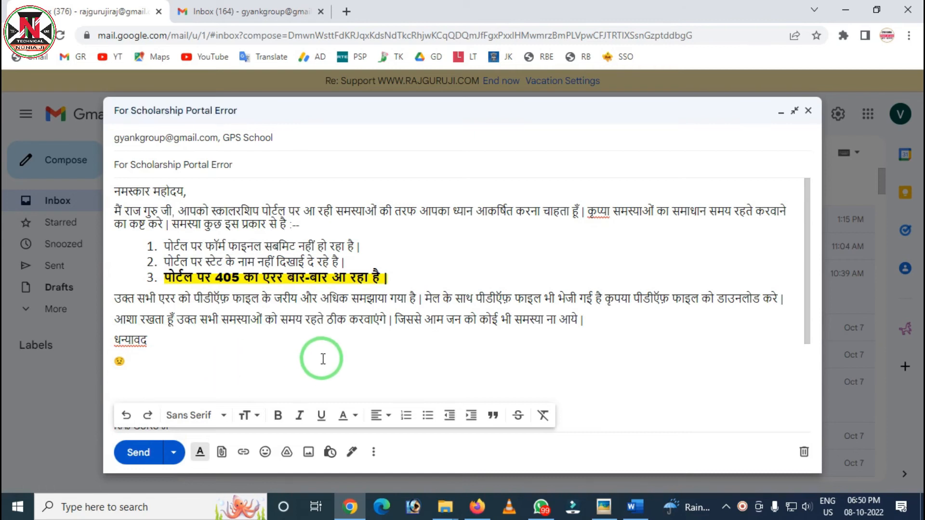
Check the website link in the signature, and examine the received "For Scholarship Portal Error" message and its signature in the other Gmail account
scroll(262, 320, down, 3)
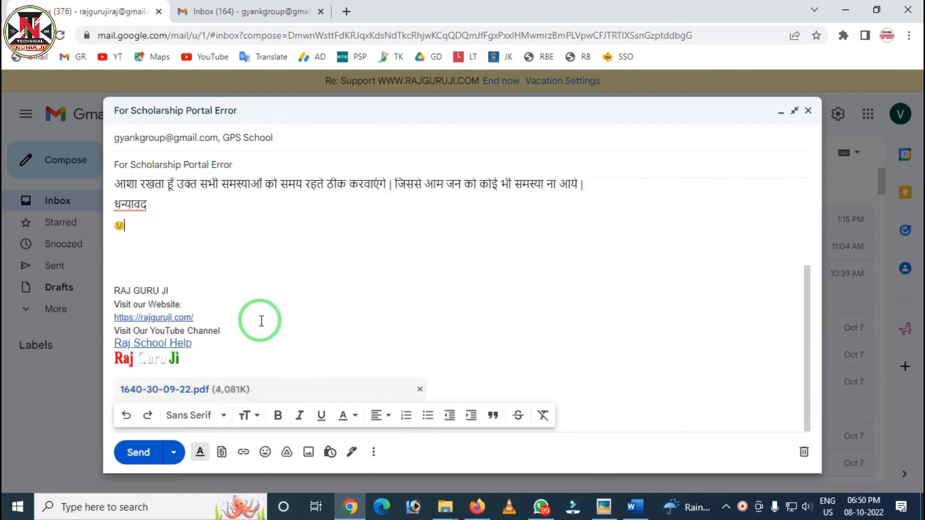
click(151, 318)
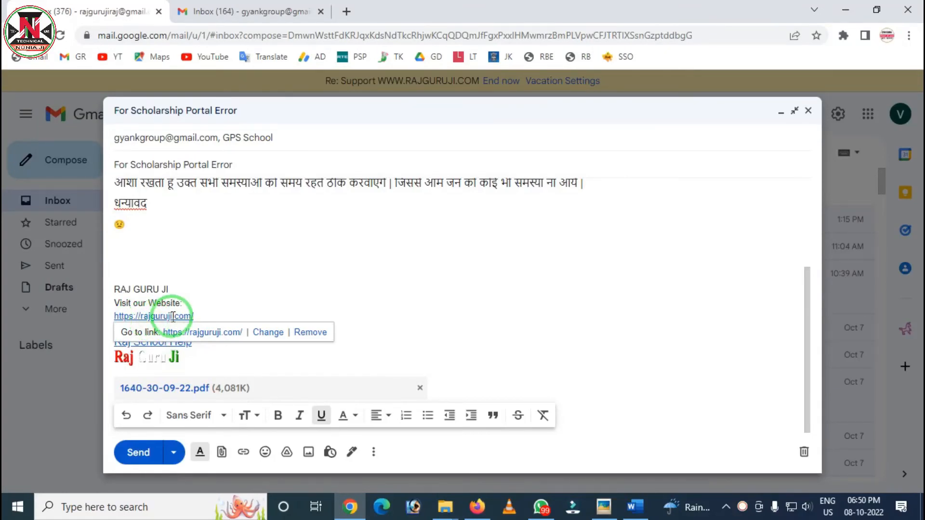
click(241, 13)
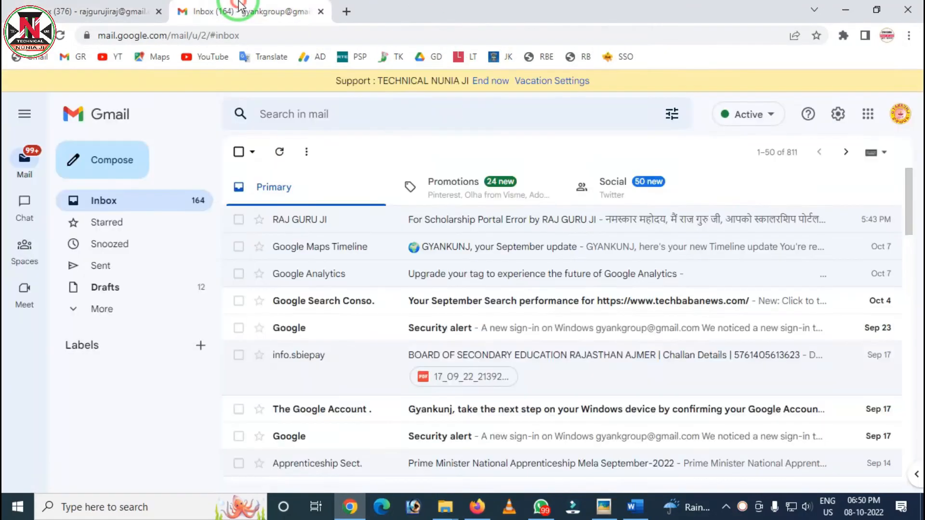
click(447, 223)
scroll(449, 238, down, 2)
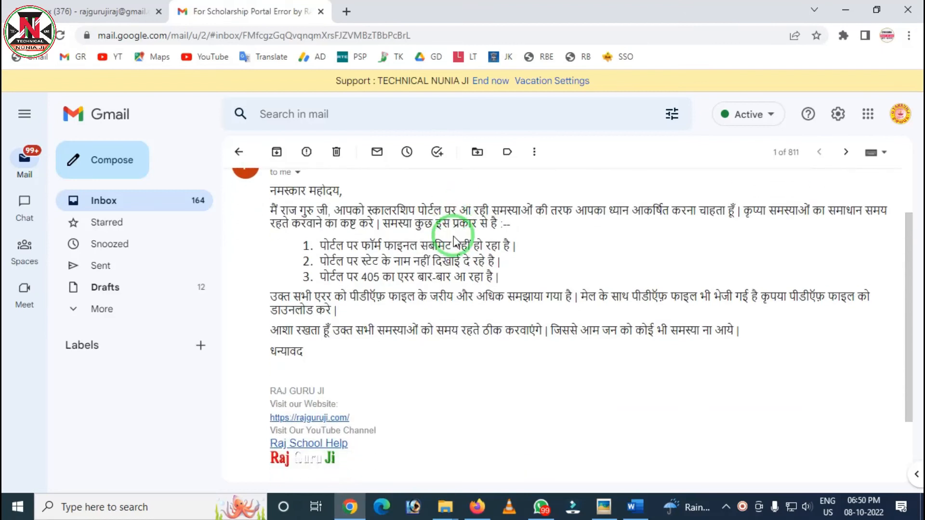
scroll(427, 295, down, 2)
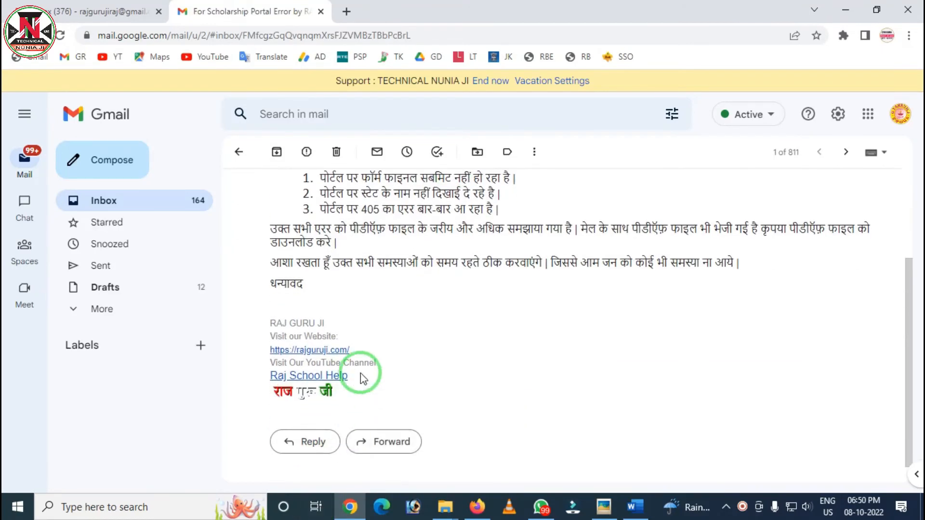
Check the website link in the received message's signature and return to the draft of the scholarship portal message
click(342, 350)
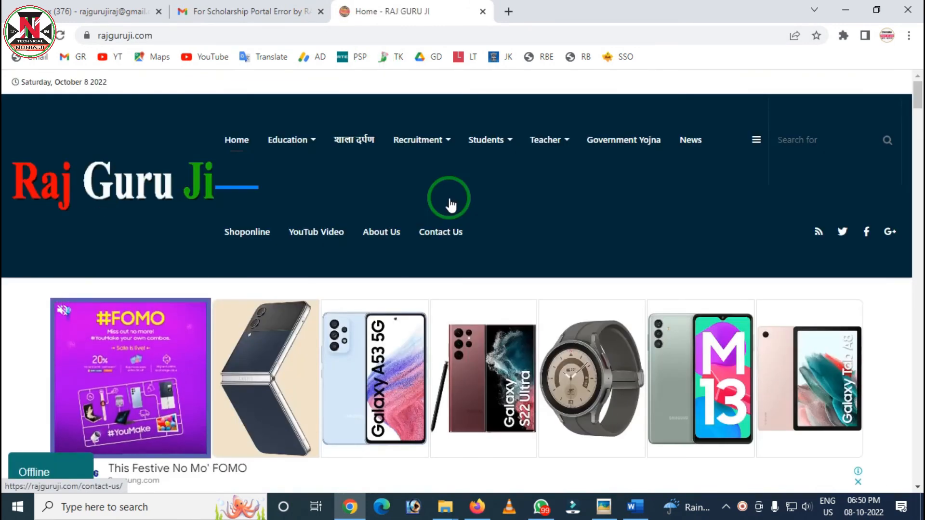
click(113, 11)
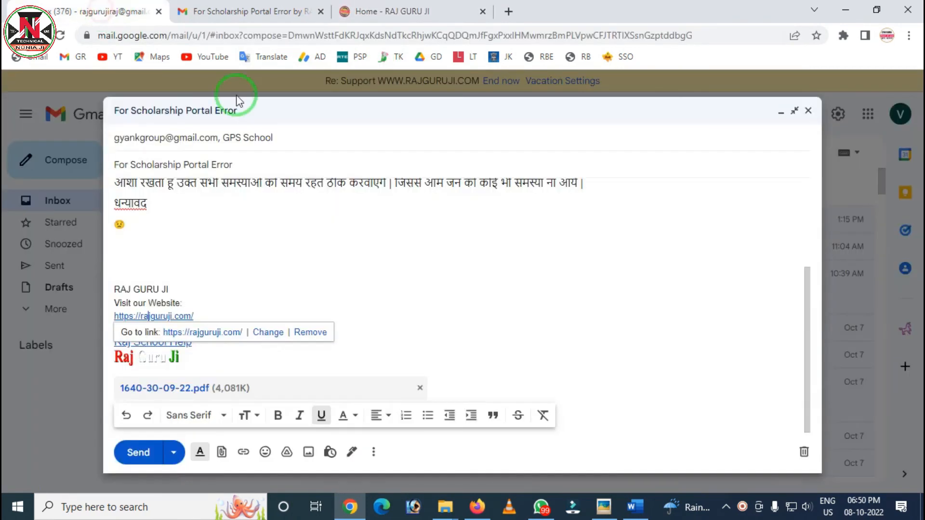
scroll(248, 254, up, 3)
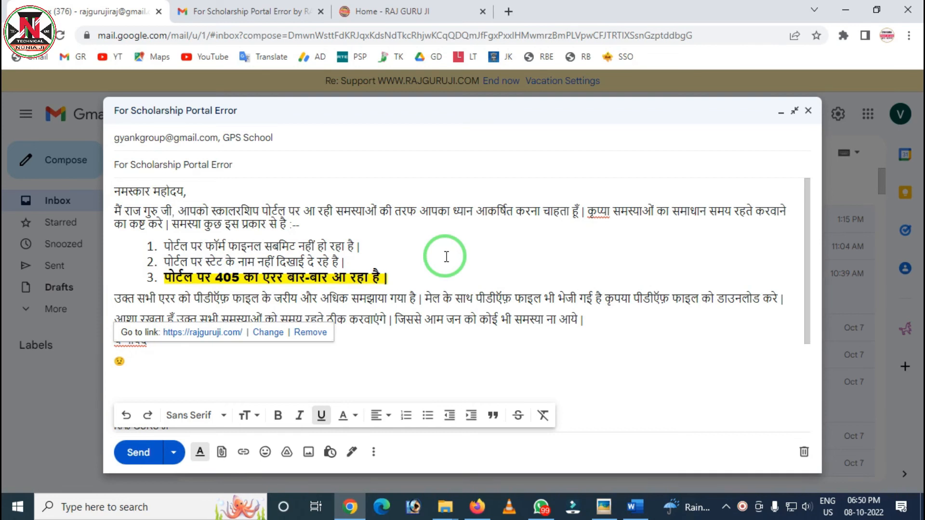
Add the text "Visit our facebook page" at the end of the first numbered point
click(467, 319)
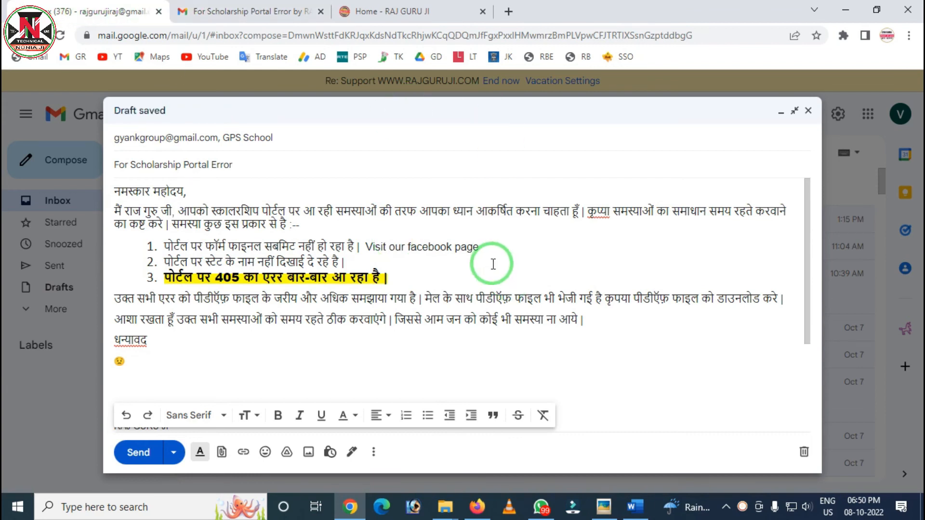
click(444, 256)
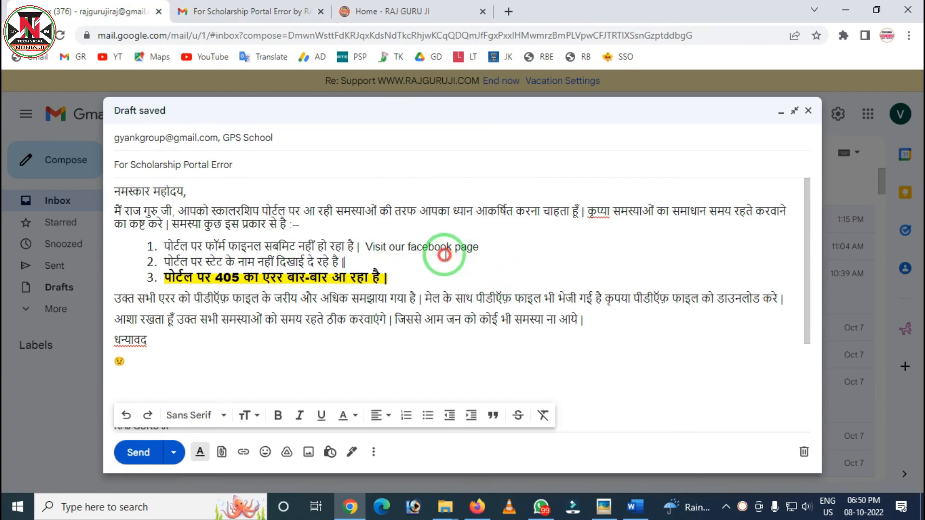
drag(444, 255, 405, 247)
click(391, 247)
drag(478, 246, 394, 246)
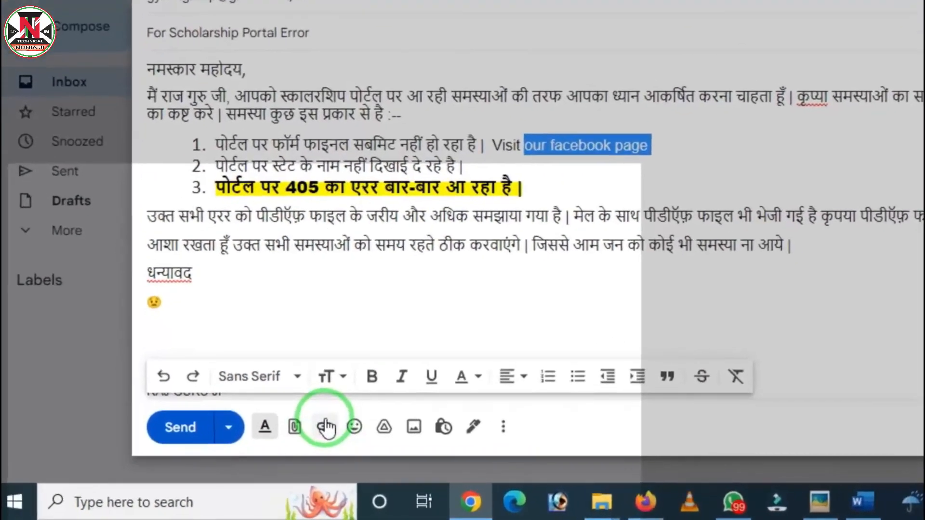
click(325, 427)
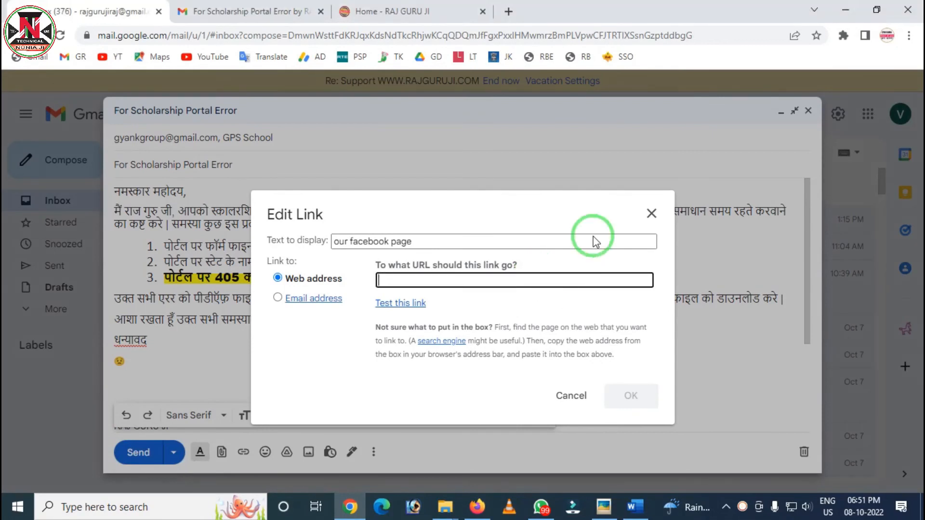
click(432, 11)
click(252, 35)
key(ctrl+c)
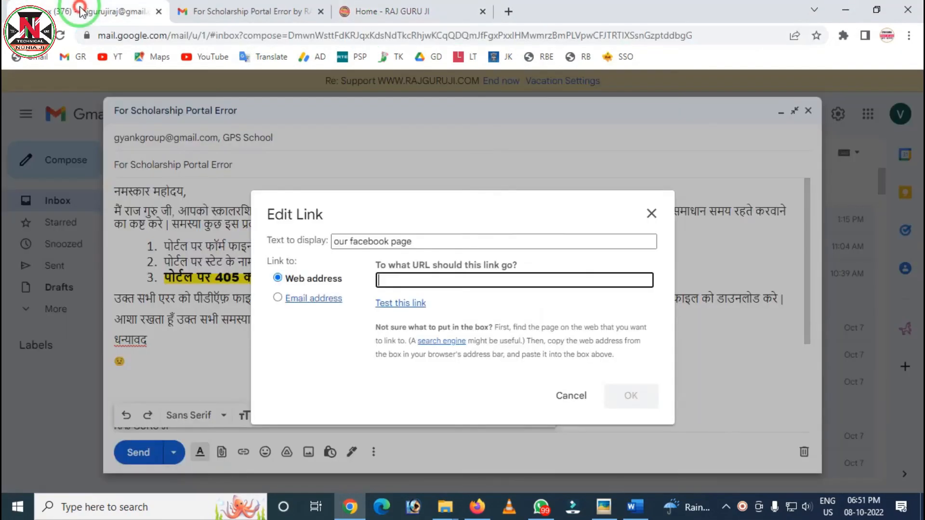
click(78, 12)
click(448, 280)
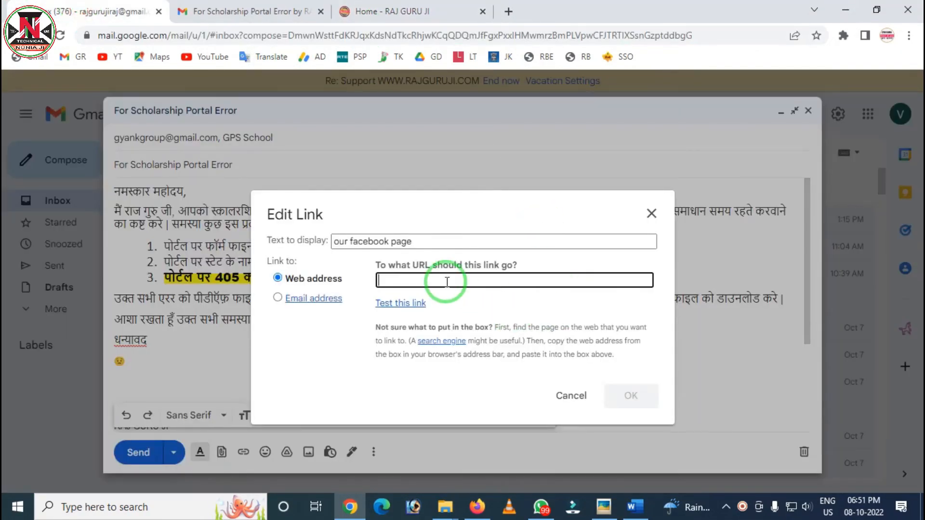
key(ctrl+v)
click(631, 396)
click(631, 396)
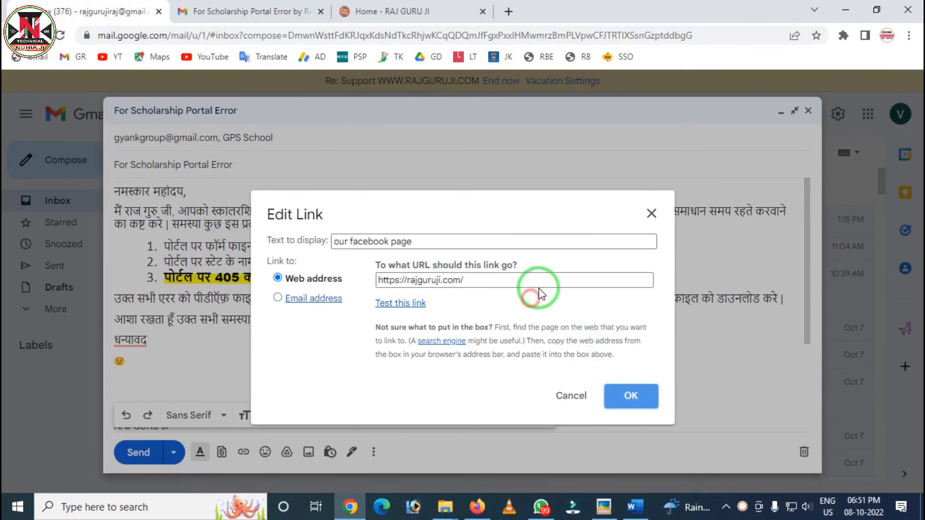
click(619, 399)
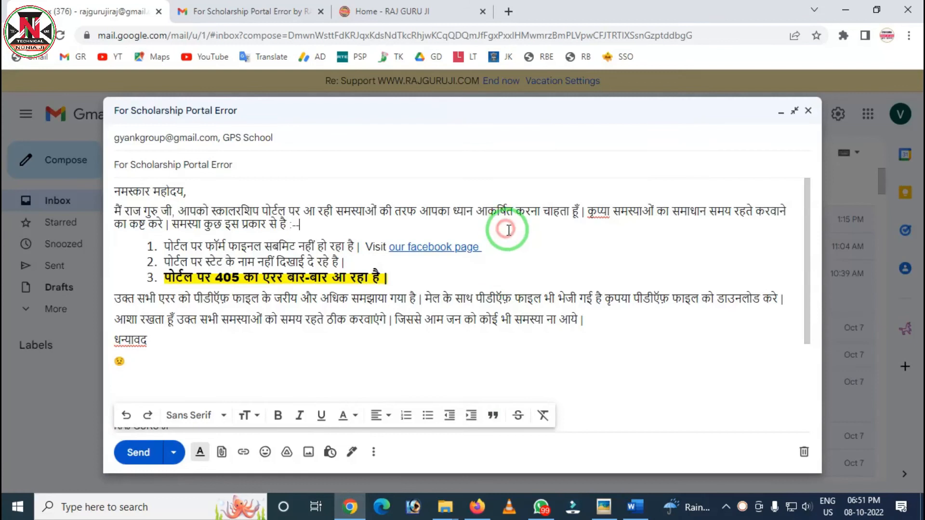
key(ctrl+2)
mouse_move(371, 233)
mouse_down()
mouse_move(456, 262)
mouse_move(496, 261)
mouse_up()
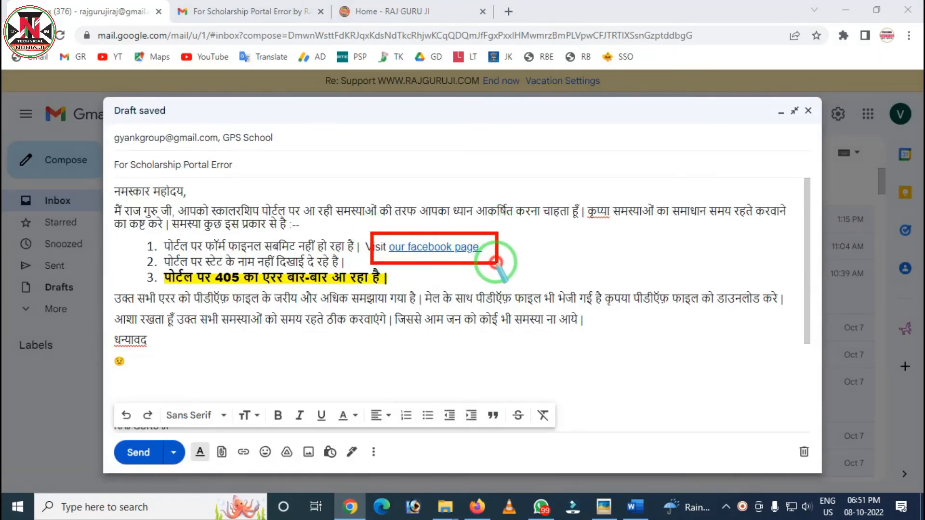
key(ctrl+z)
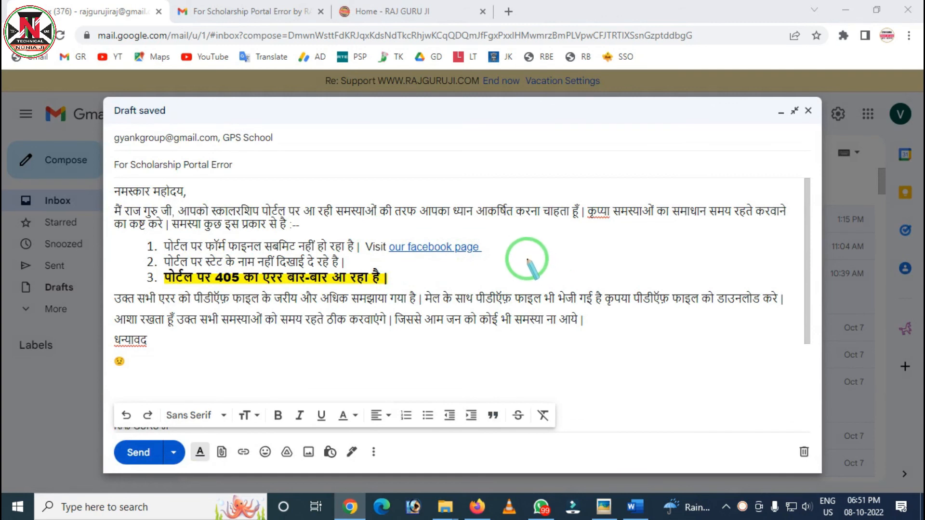
key(Escape)
click(556, 251)
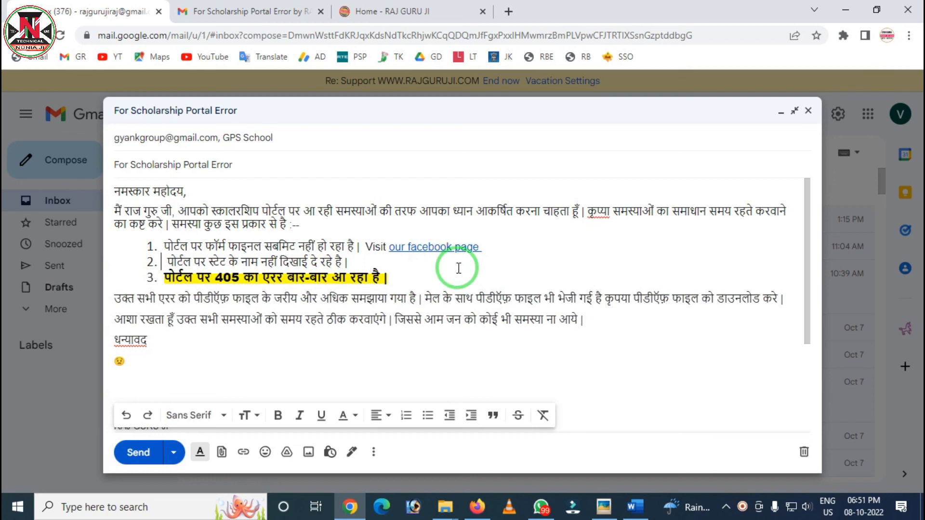
click(548, 249)
key(ctrl+v)
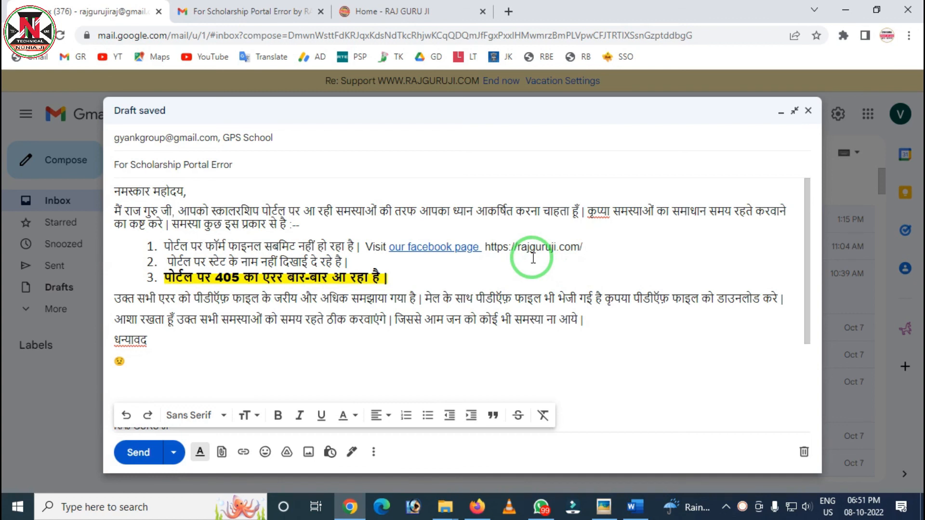
Select the plain website address that follows the "our facebook page" link in the first numbered point
drag(569, 211, 420, 211)
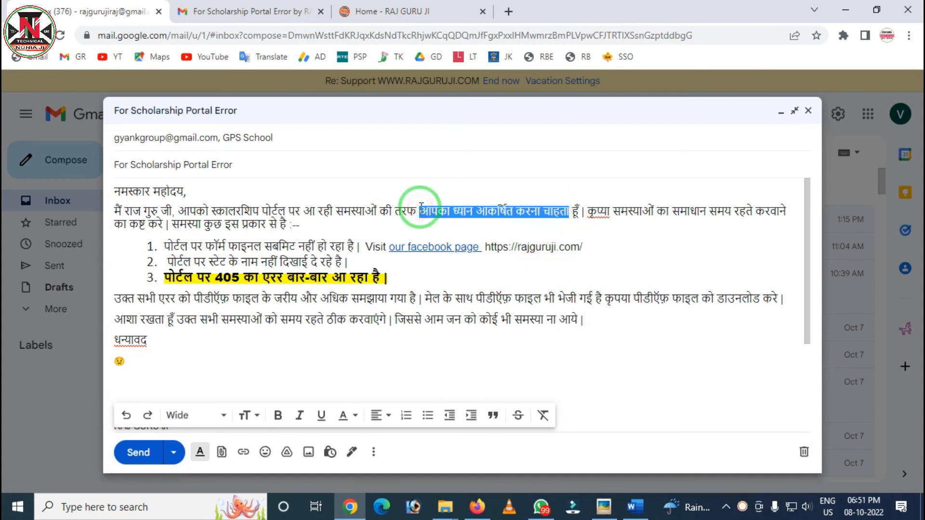
click(504, 289)
drag(584, 248, 491, 248)
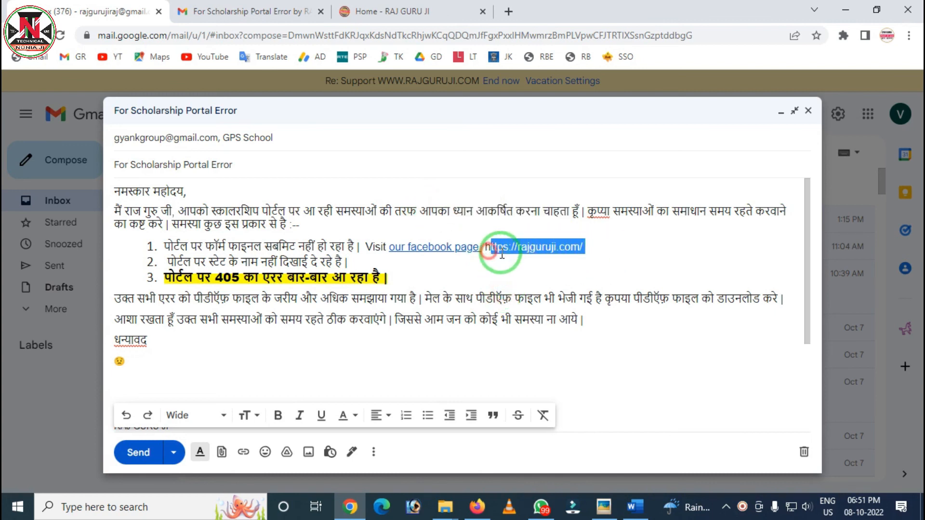